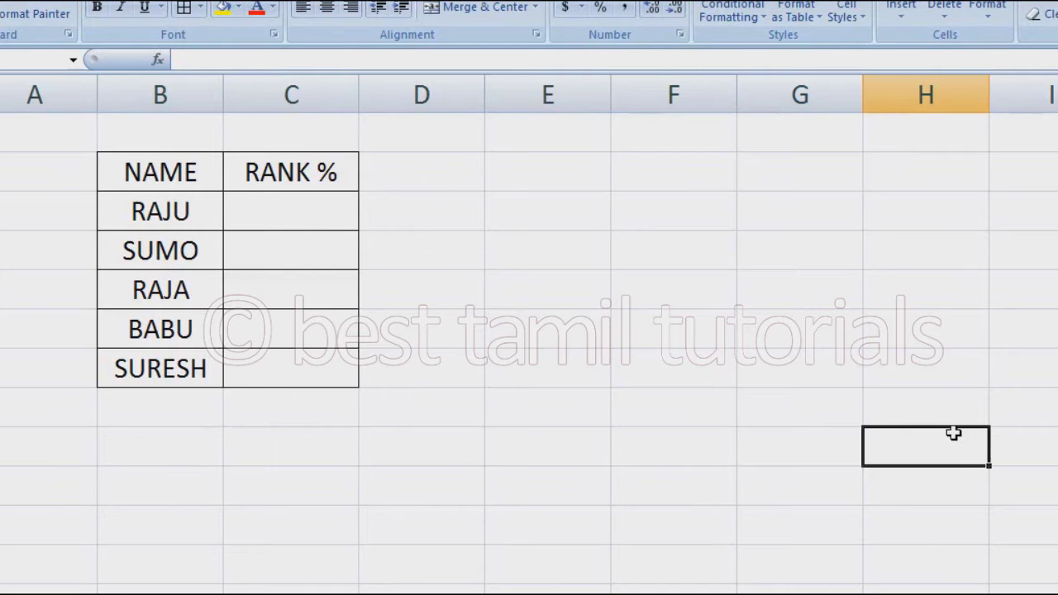
Step: Enter =RAND() in RAJU's RANK % cell C3, which shows a random 83%
{"action": "left_click", "coordinate": [291, 211]}
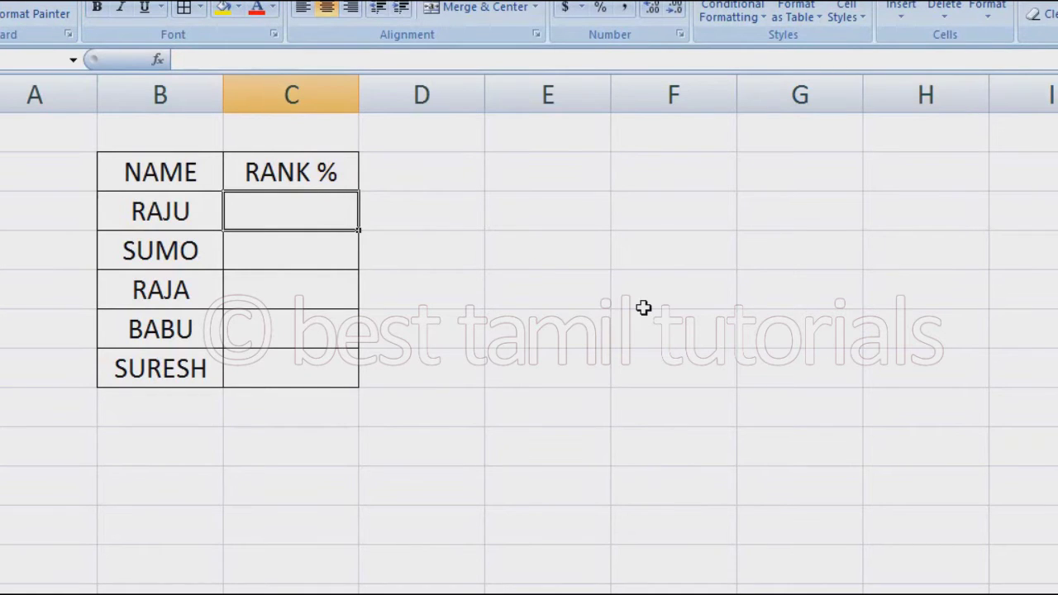
{"action": "type", "text": "=RAN"}
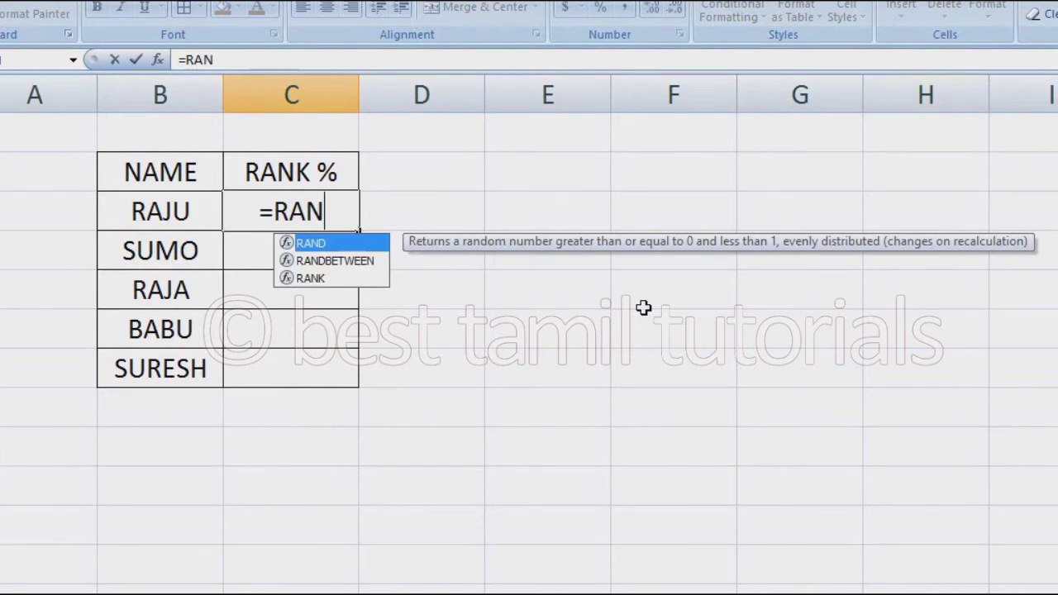
{"action": "type", "text": "D"}
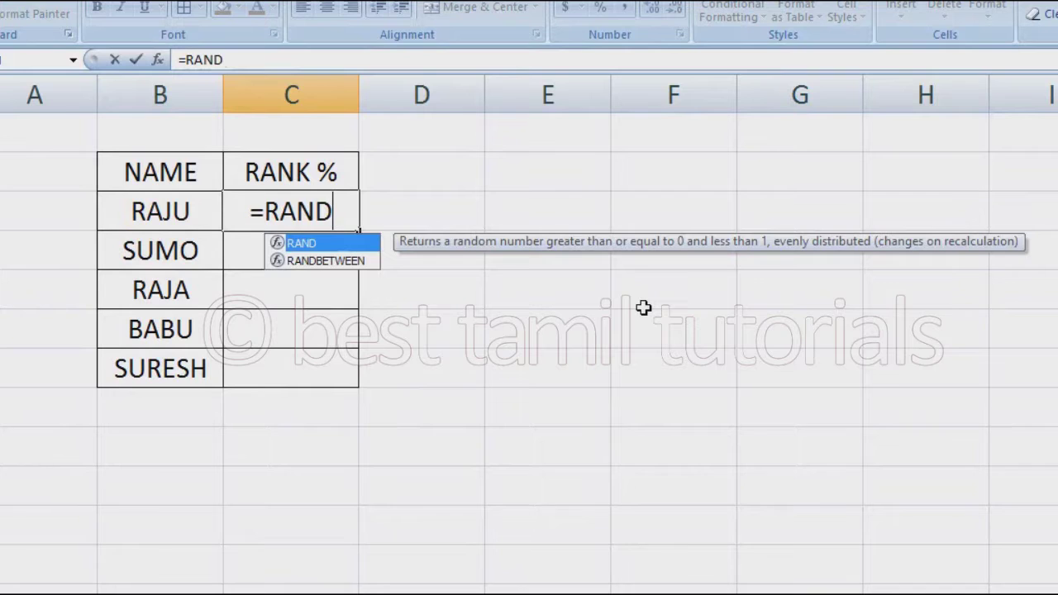
{"action": "type", "text": "()"}
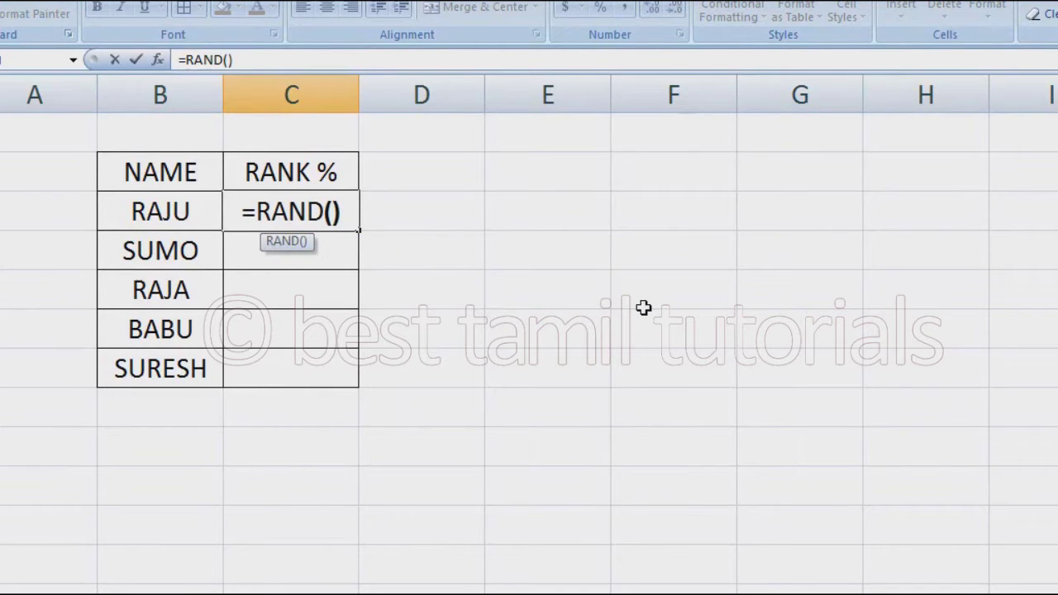
{"action": "key", "text": "Return"}
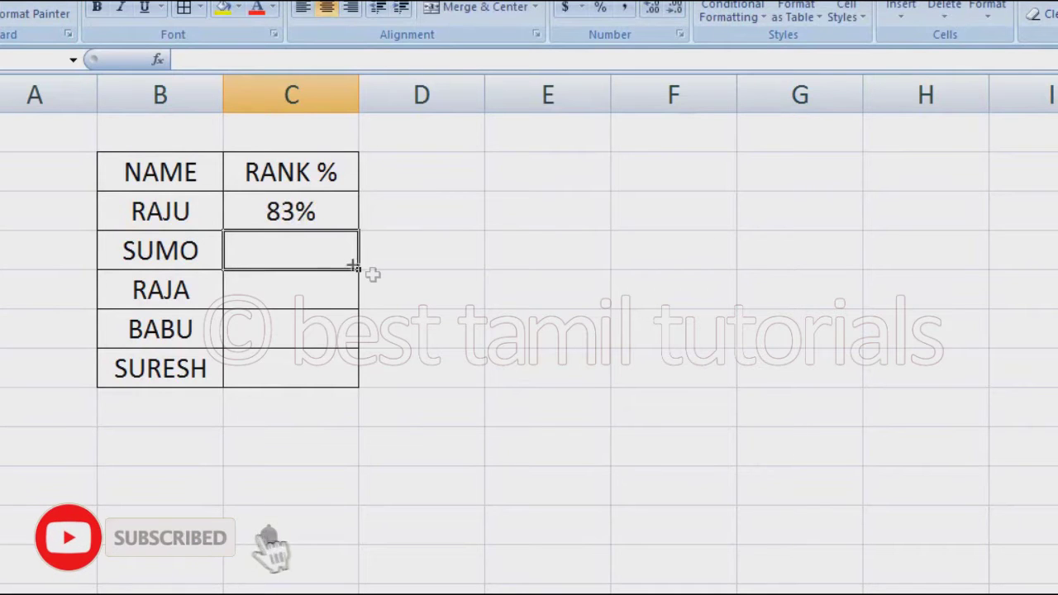
{"action": "left_click", "coordinate": [449, 216]}
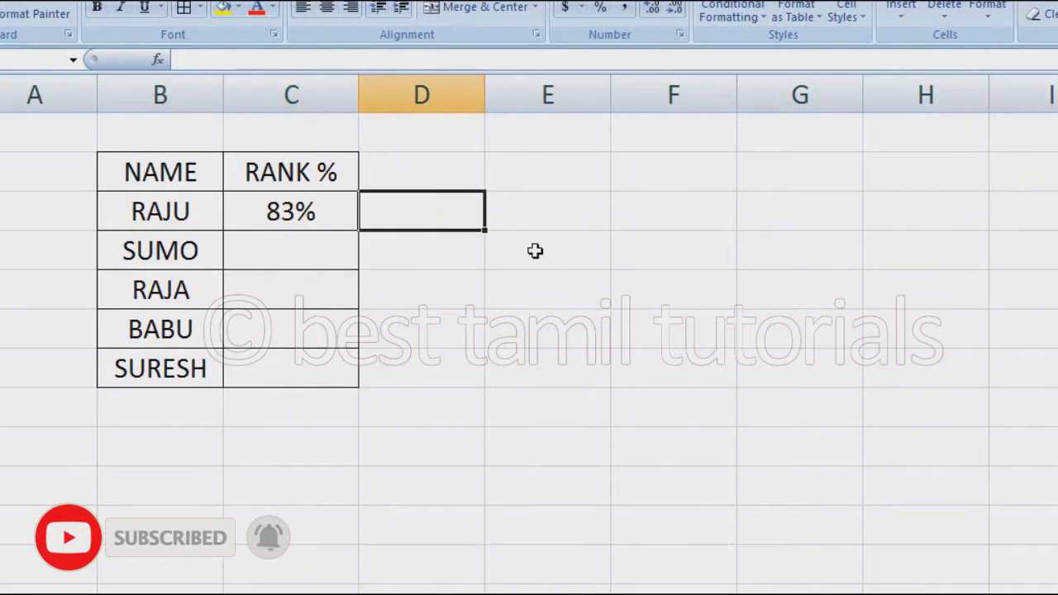
Step: Enter a second =RAND() formula in D3 and apply Percent Style to it
{"action": "type", "text": "=RAND"}
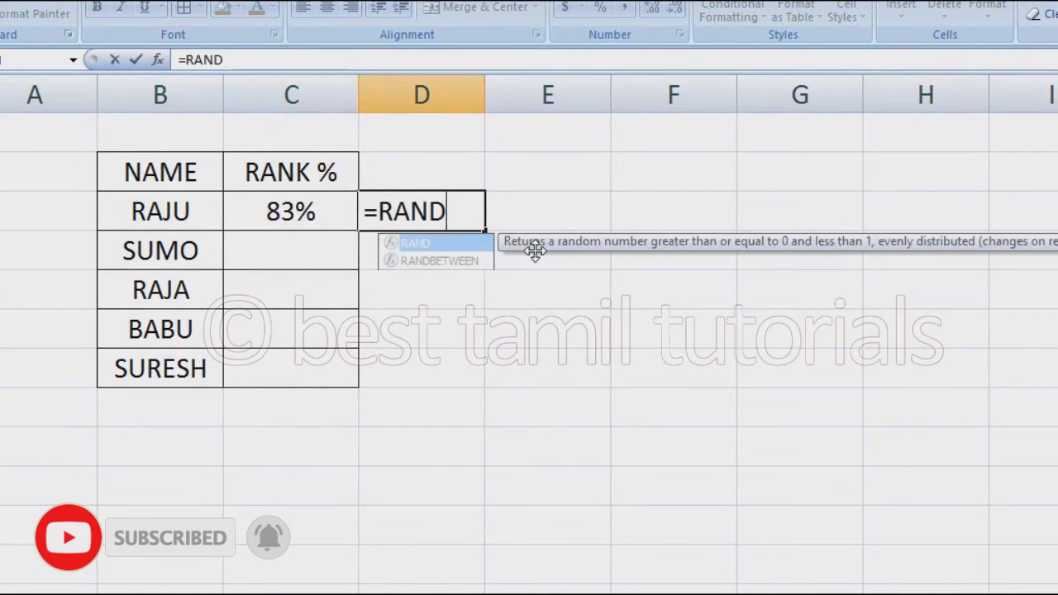
{"action": "type", "text": "()"}
{"action": "key", "text": "Return"}
{"action": "key", "text": "Up"}
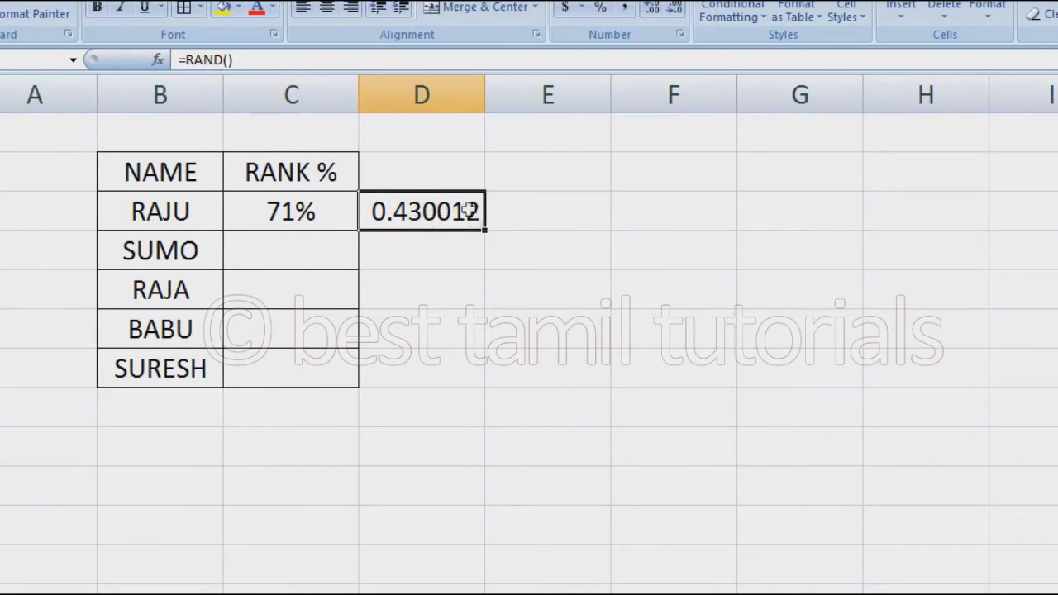
{"action": "left_click", "coordinate": [600, 8]}
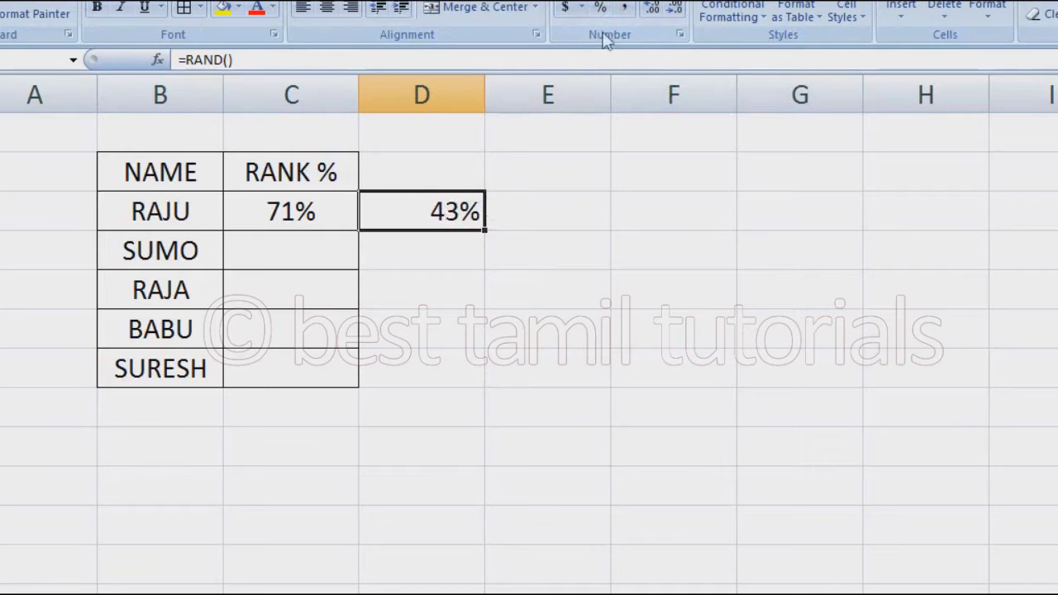
{"action": "left_click", "coordinate": [622, 7]}
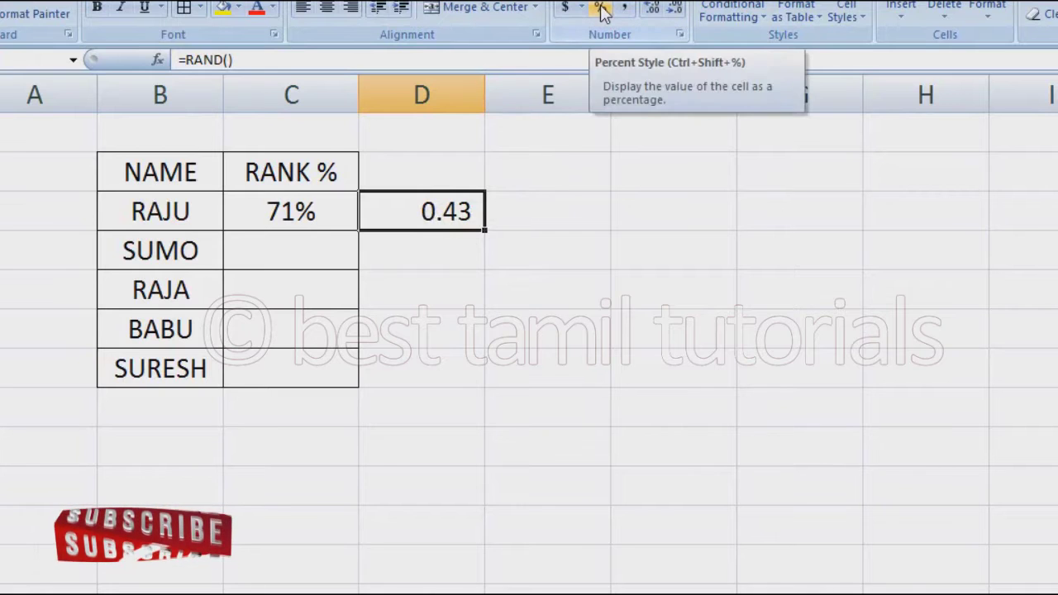
Step: Format D3 as Percentage with 2 decimal places so it shows 43.00%
{"action": "right_click", "coordinate": [425, 206]}
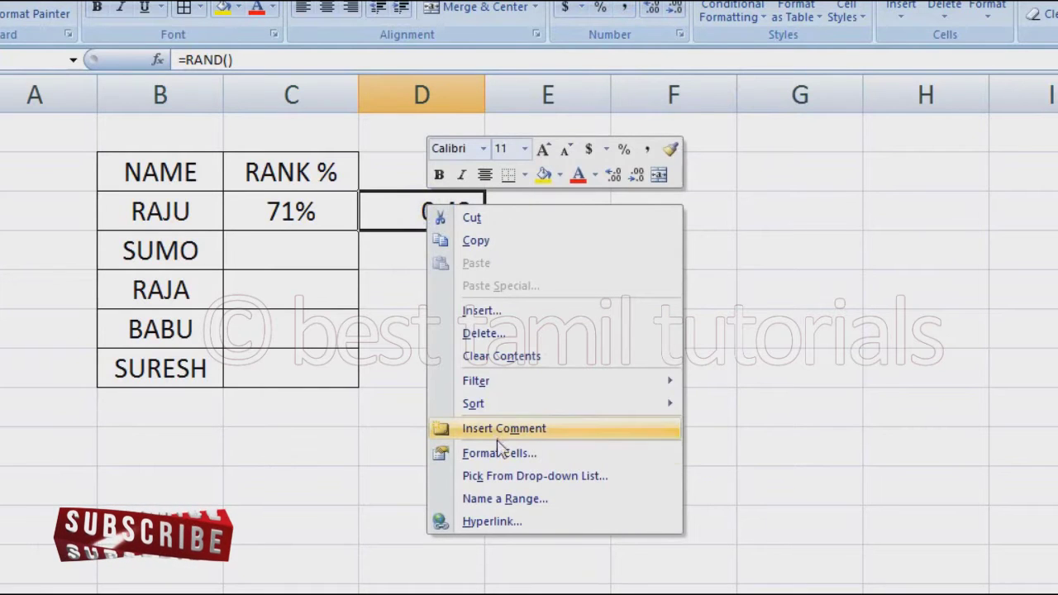
{"action": "left_click", "coordinate": [494, 452]}
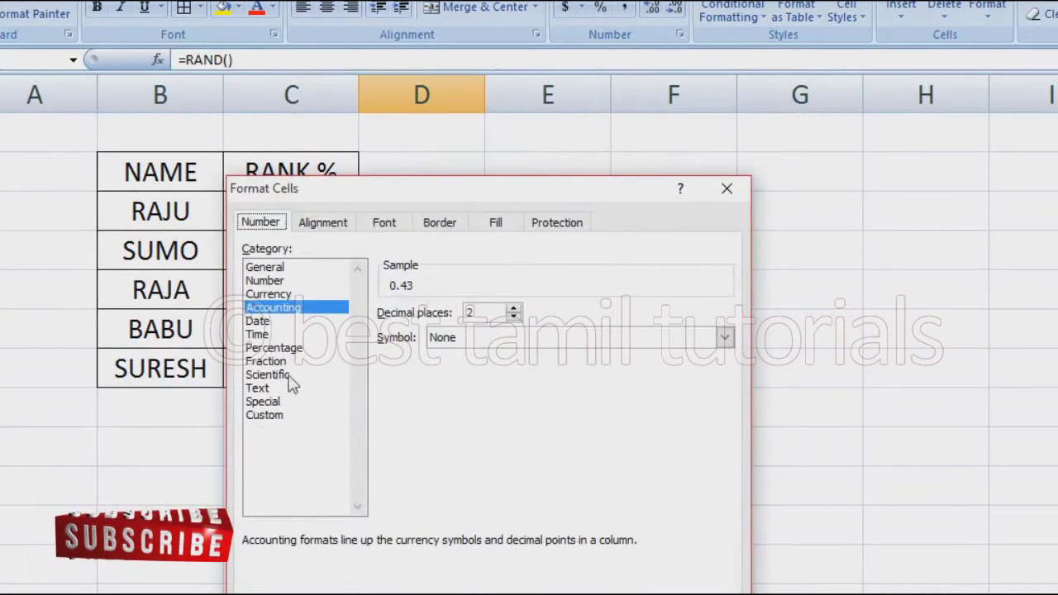
{"action": "left_click", "coordinate": [289, 347]}
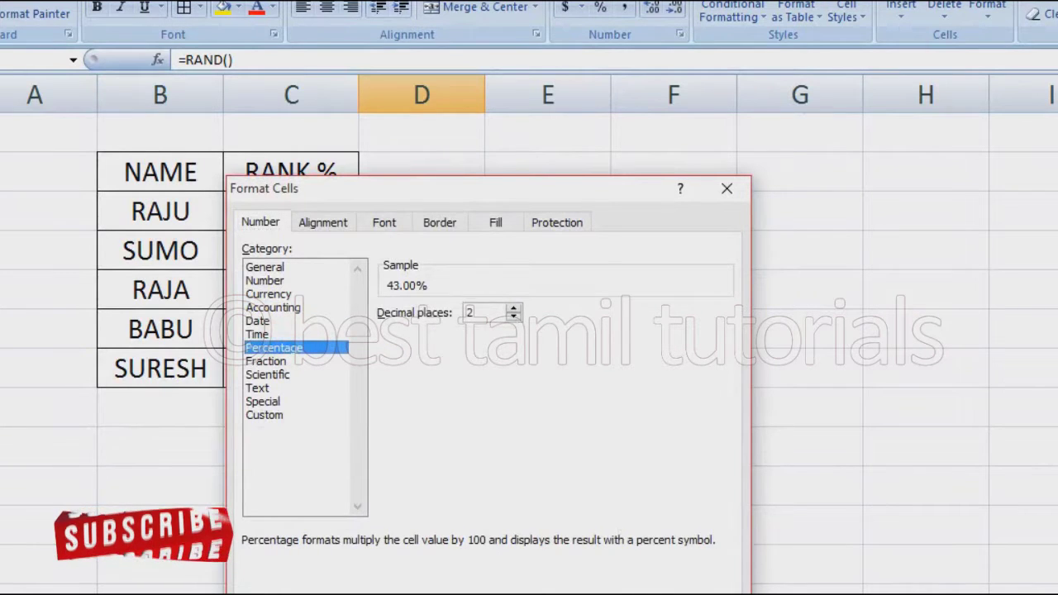
{"action": "left_click", "coordinate": [641, 592]}
{"action": "left_click", "coordinate": [330, 223]}
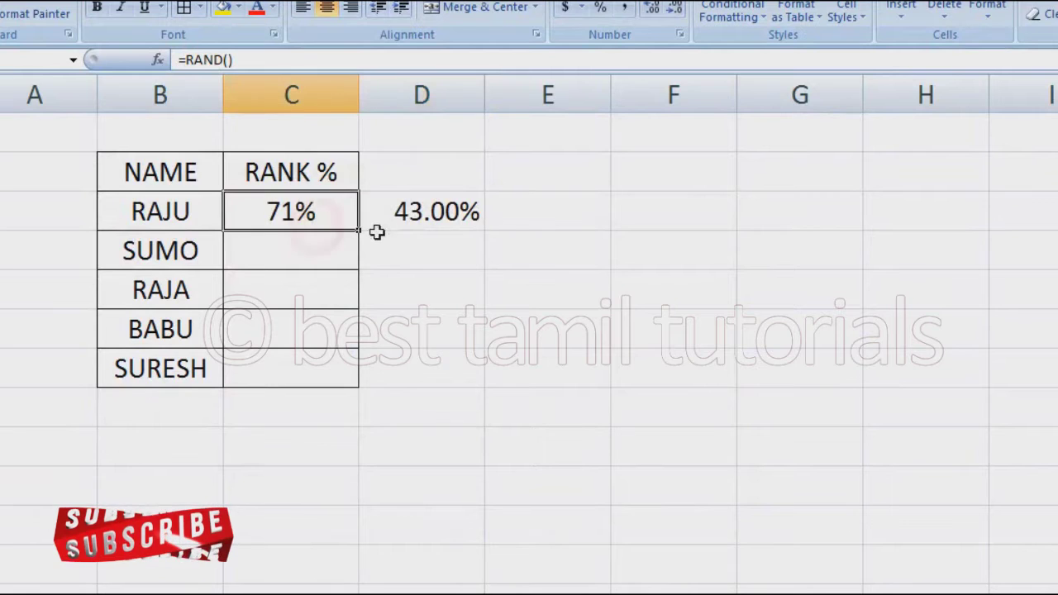
Step: Copy the RAND formula down to C7 for all five names and clear D3
{"action": "double_click", "coordinate": [361, 231]}
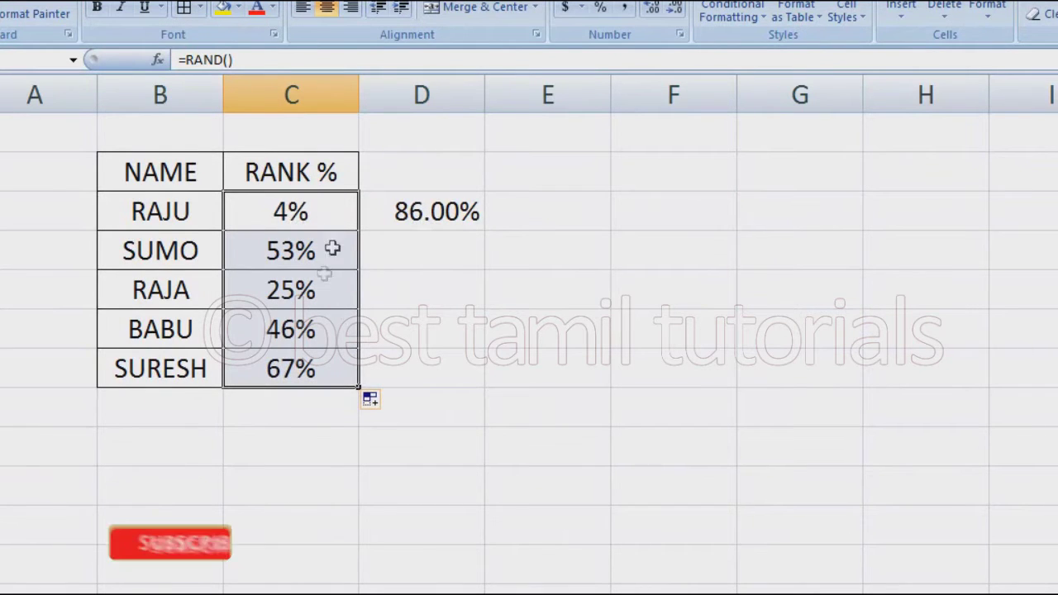
{"action": "left_click", "coordinate": [455, 216]}
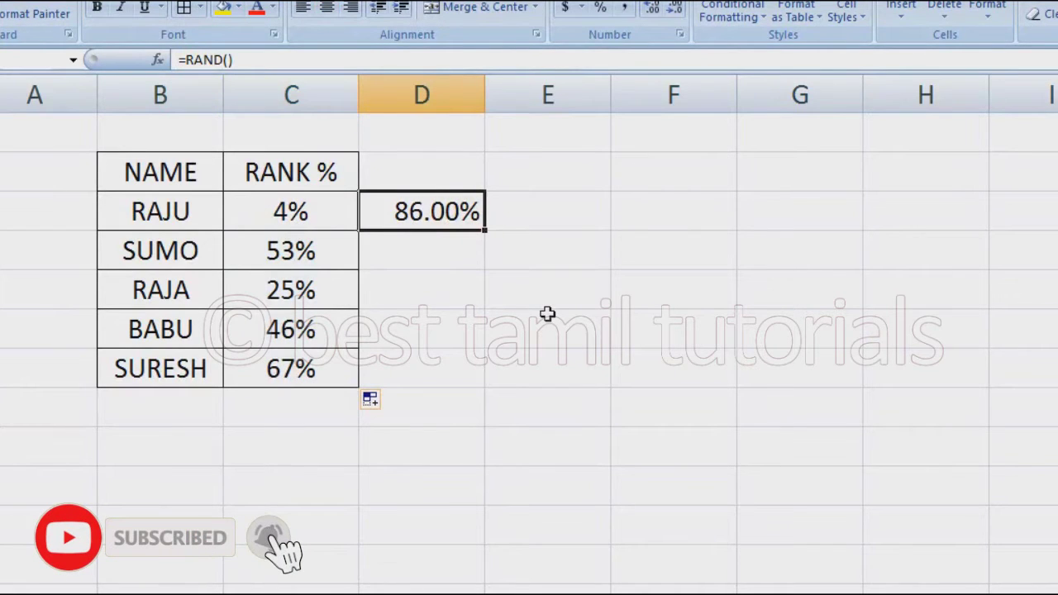
{"action": "key", "text": "Delete"}
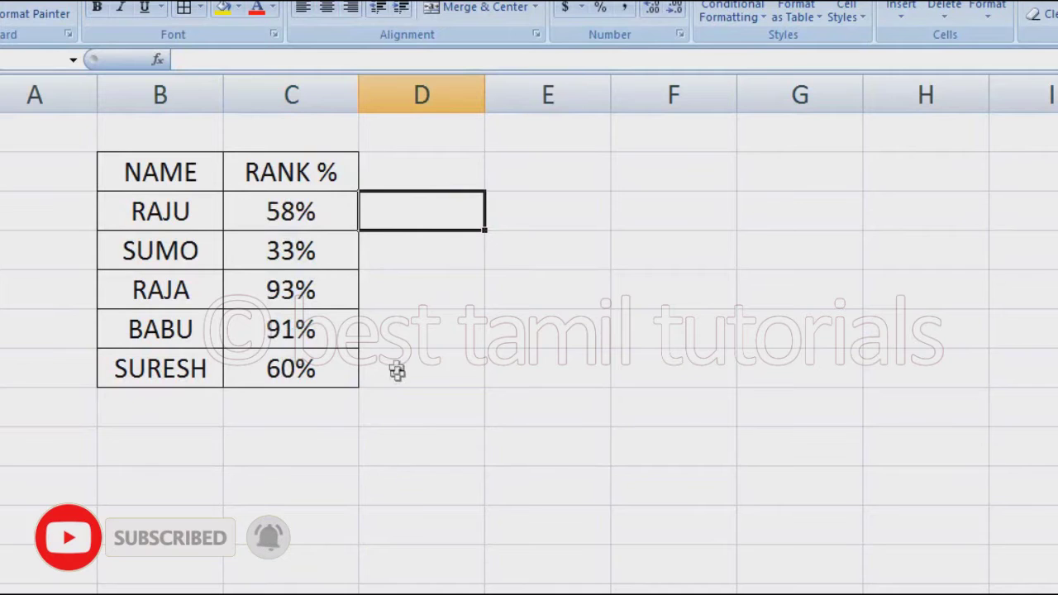
Step: Enter and delete test values 2 and 1 in E5 to recalculate the ranks
{"action": "left_click", "coordinate": [545, 275]}
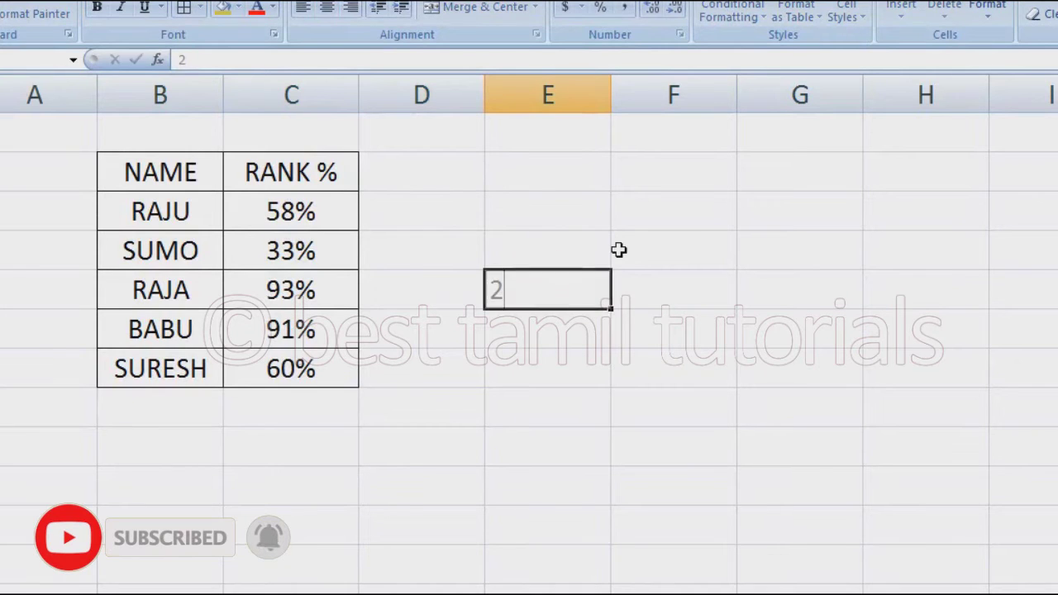
{"action": "type", "text": "2"}
{"action": "key", "text": "Return"}
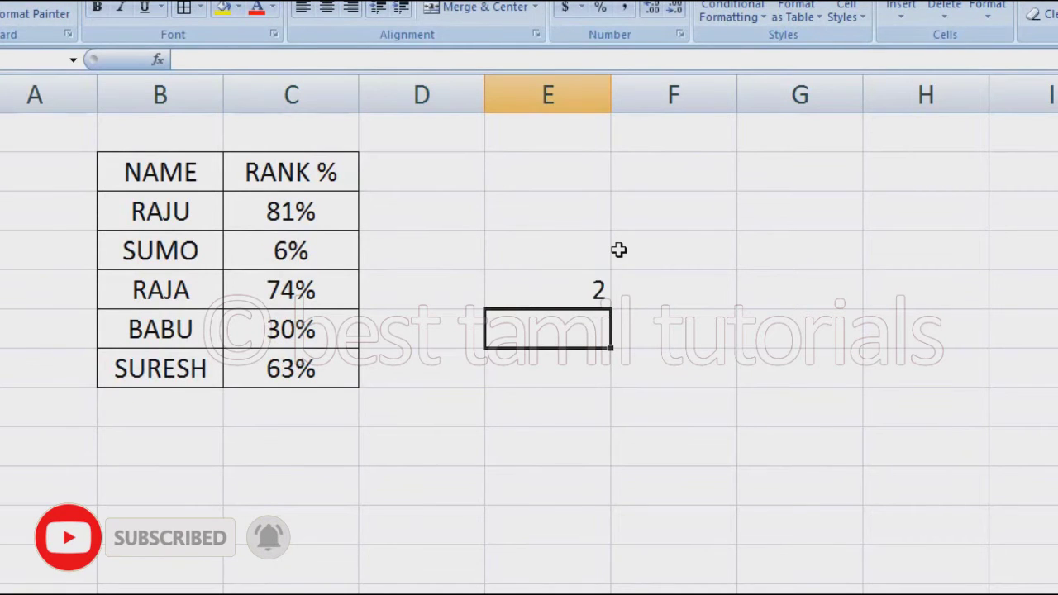
{"action": "key", "text": "Up"}
{"action": "key", "text": "Delete"}
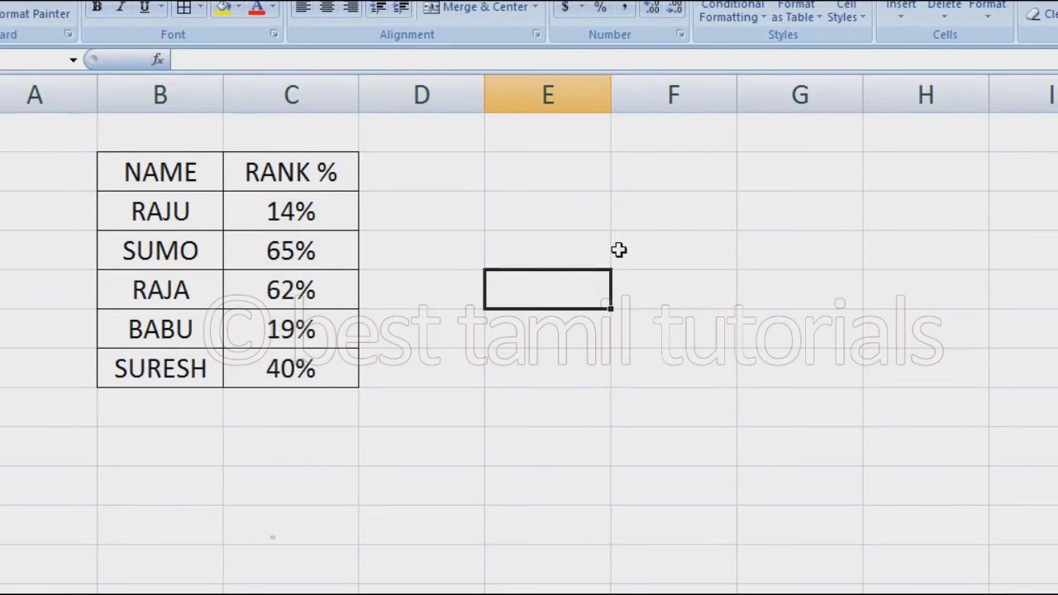
{"action": "type", "text": "1"}
{"action": "key", "text": "Return"}
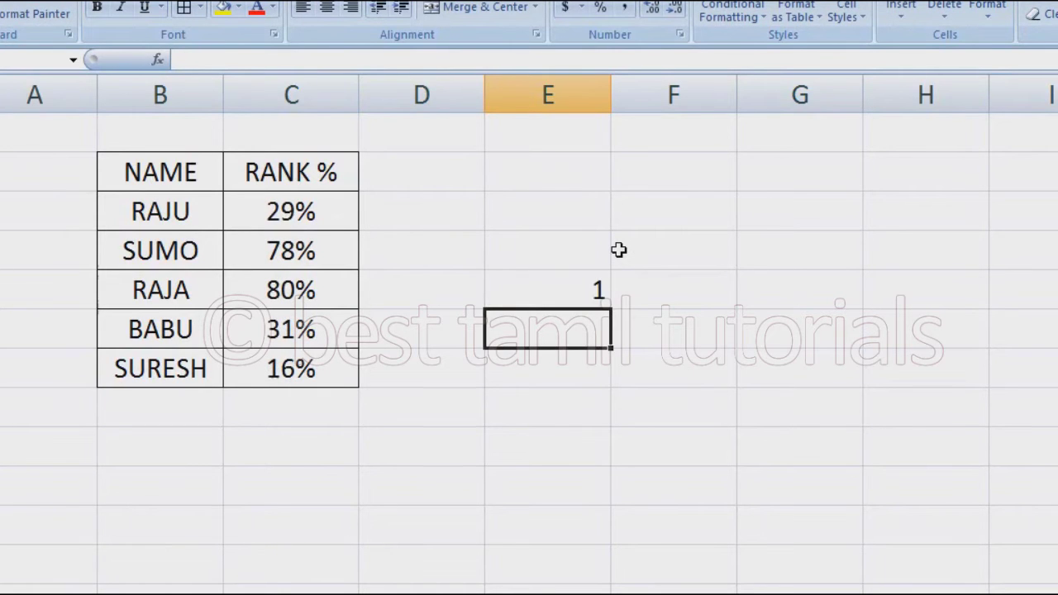
{"action": "key", "text": "Up"}
{"action": "key", "text": "Delete"}
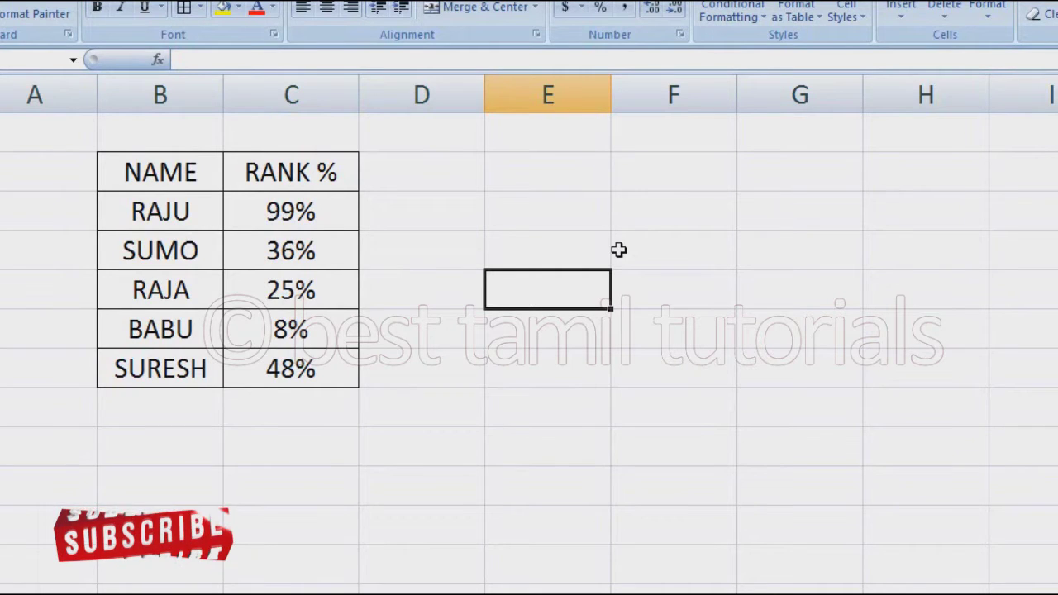
Step: Enter and delete test values L and K in E5 to recalculate the ranks again
{"action": "type", "text": "L"}
{"action": "key", "text": "Return"}
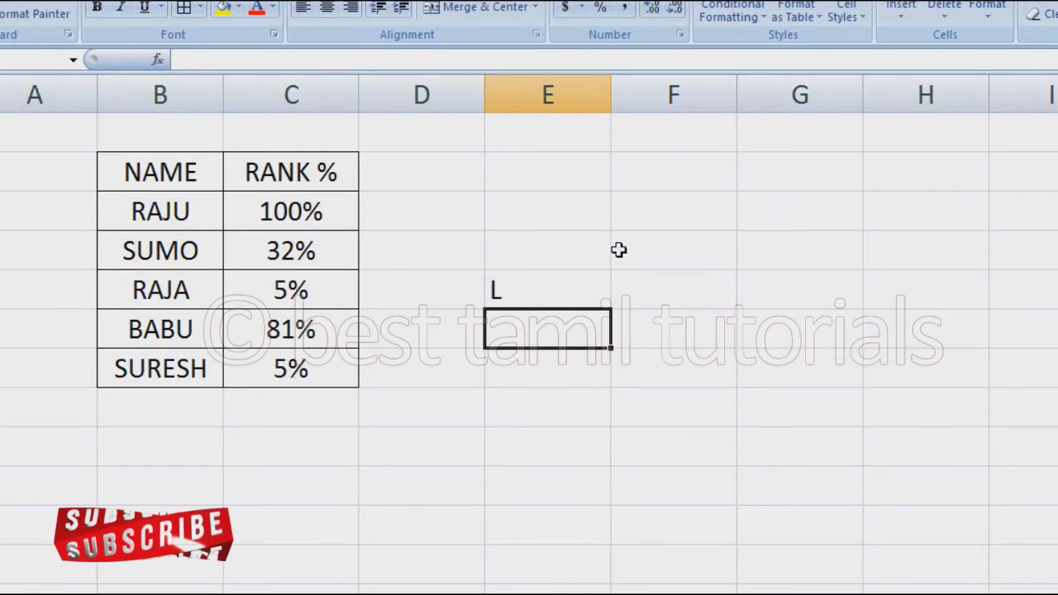
{"action": "key", "text": "Up"}
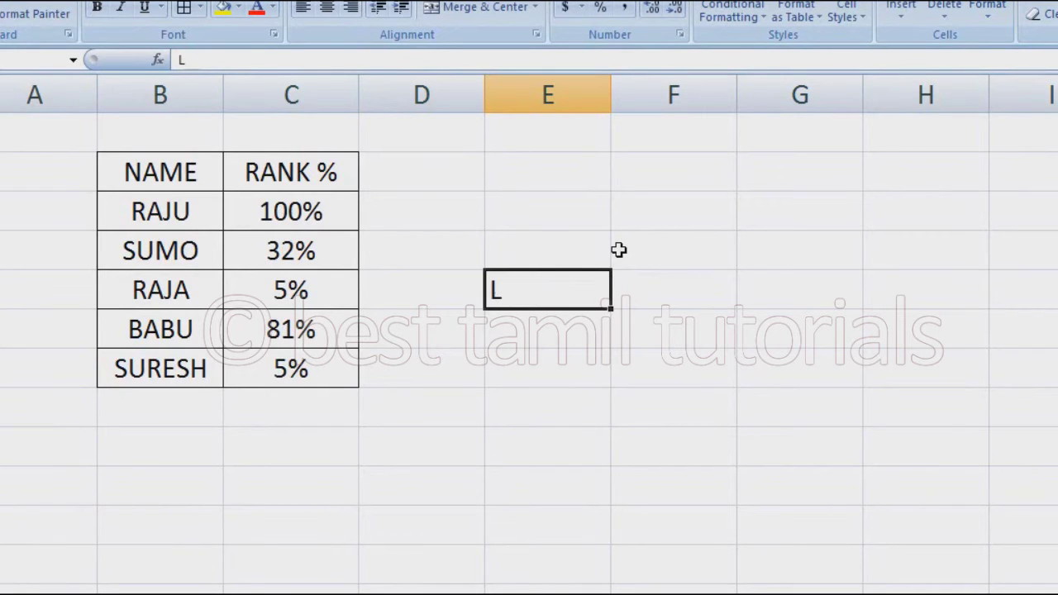
{"action": "key", "text": "Delete"}
{"action": "type", "text": "K"}
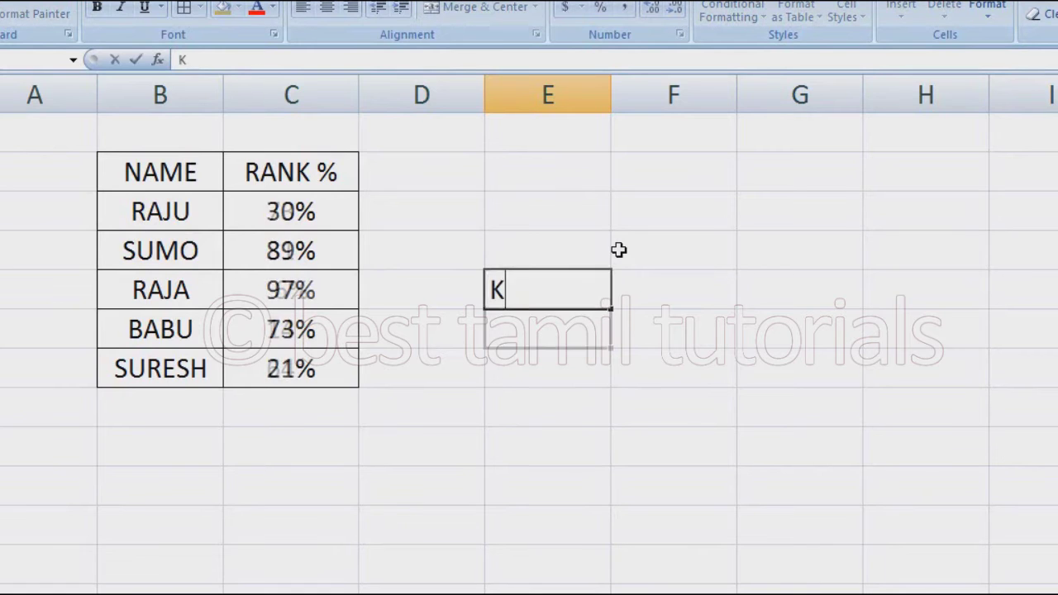
{"action": "key", "text": "Return"}
{"action": "key", "text": "Up"}
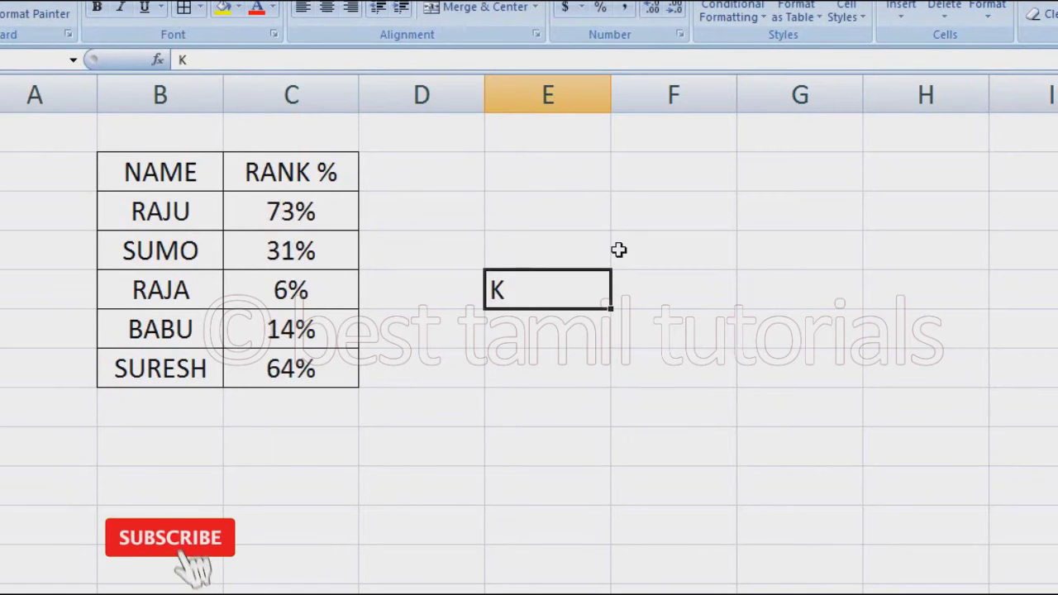
{"action": "key", "text": "Delete"}
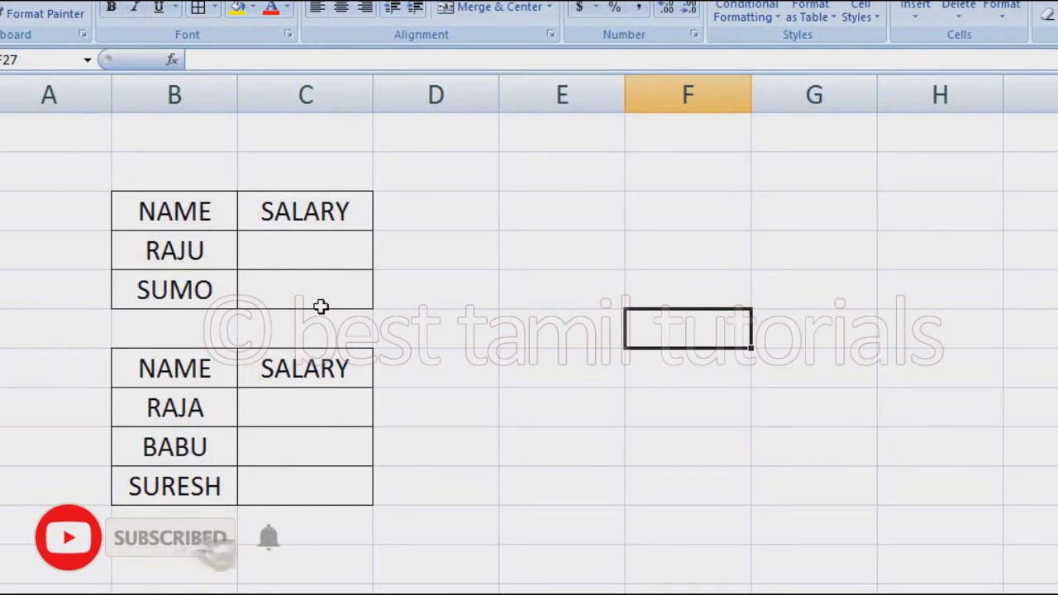
{"action": "left_click", "coordinate": [203, 406]}
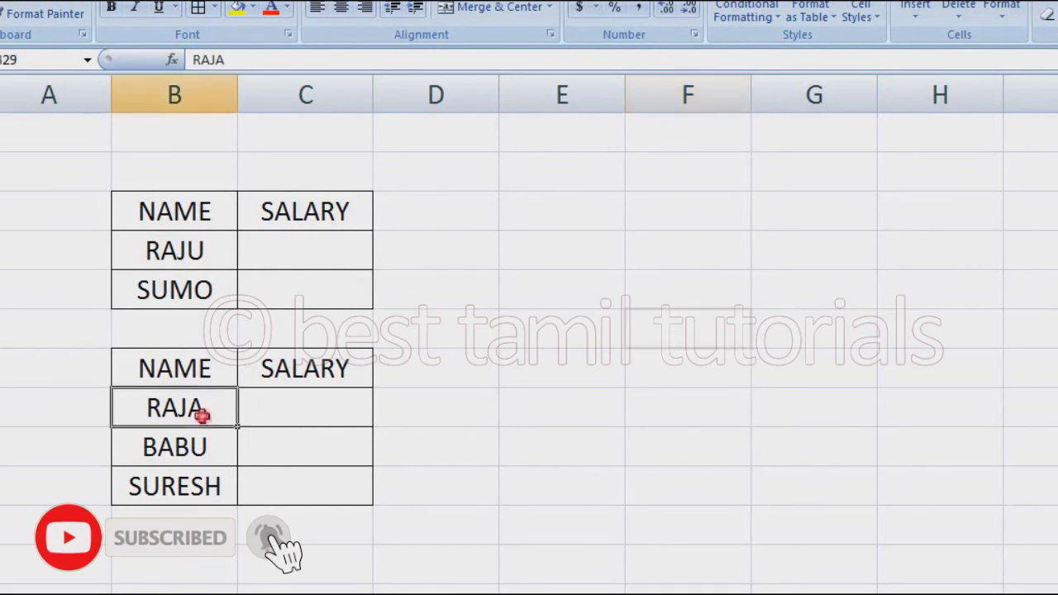
{"action": "left_click", "coordinate": [200, 448]}
{"action": "left_click", "coordinate": [212, 485]}
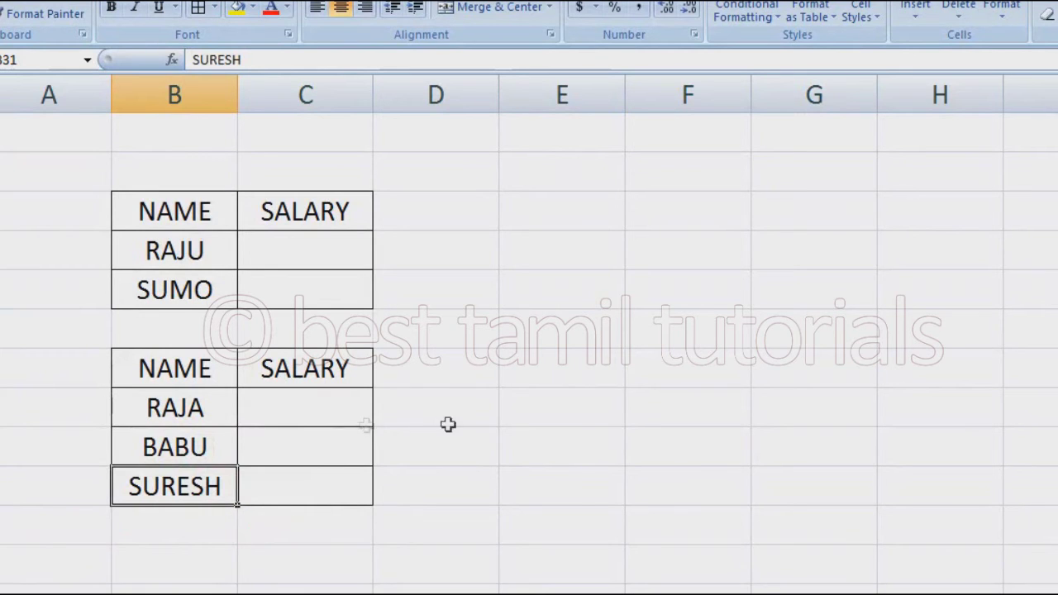
{"action": "key", "text": "Up"}
{"action": "key", "text": "Up"}
{"action": "key", "text": "Up"}
{"action": "key", "text": "Right"}
Step: Enter =RANDBETWEEN(20000,40000) as RAJU's salary in C25
{"action": "type", "text": "=RAN"}
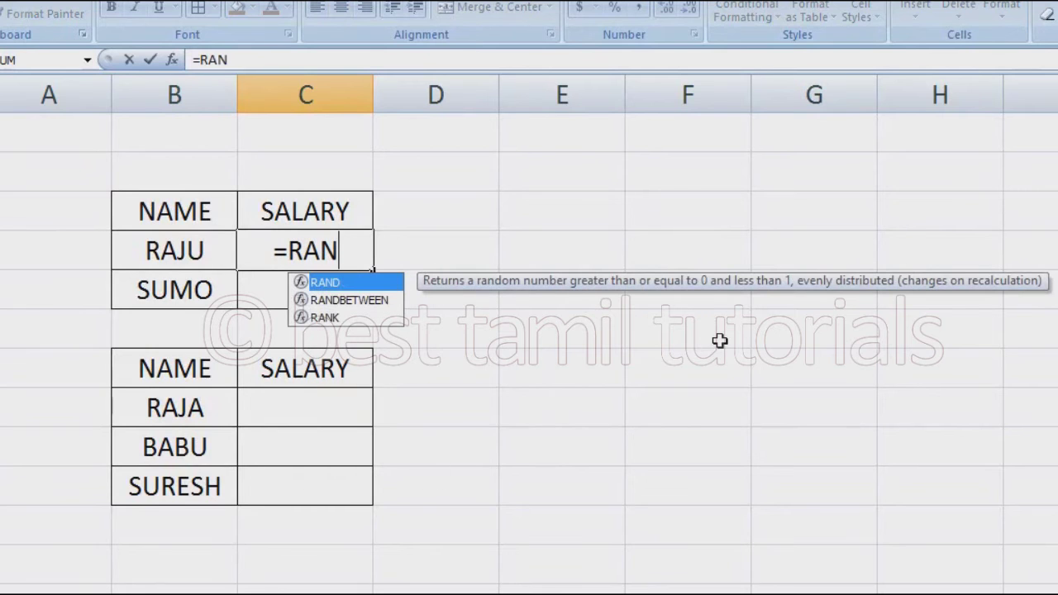
{"action": "type", "text": "D"}
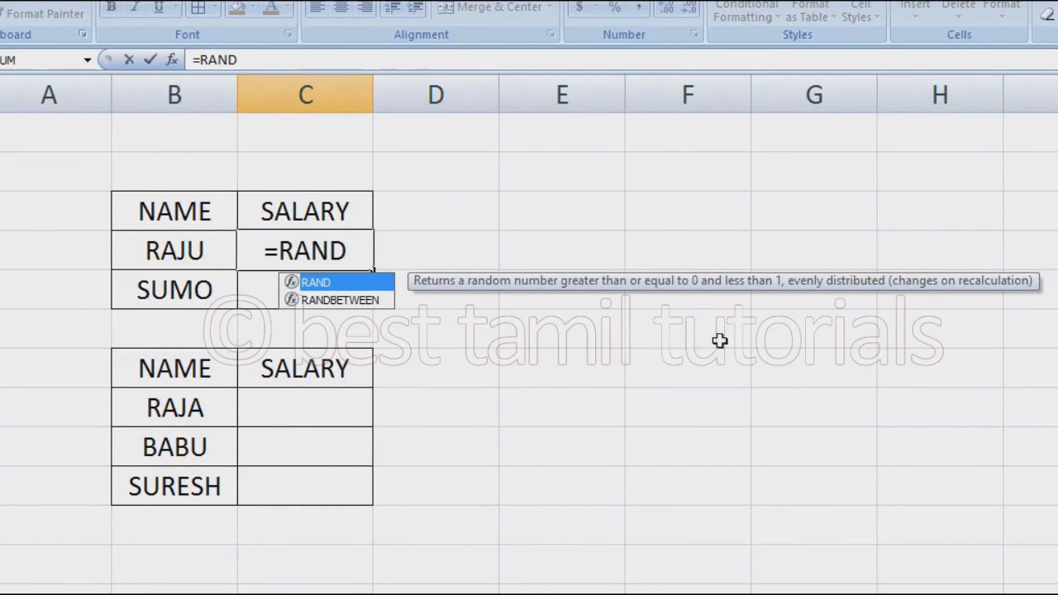
{"action": "type", "text": "BW"}
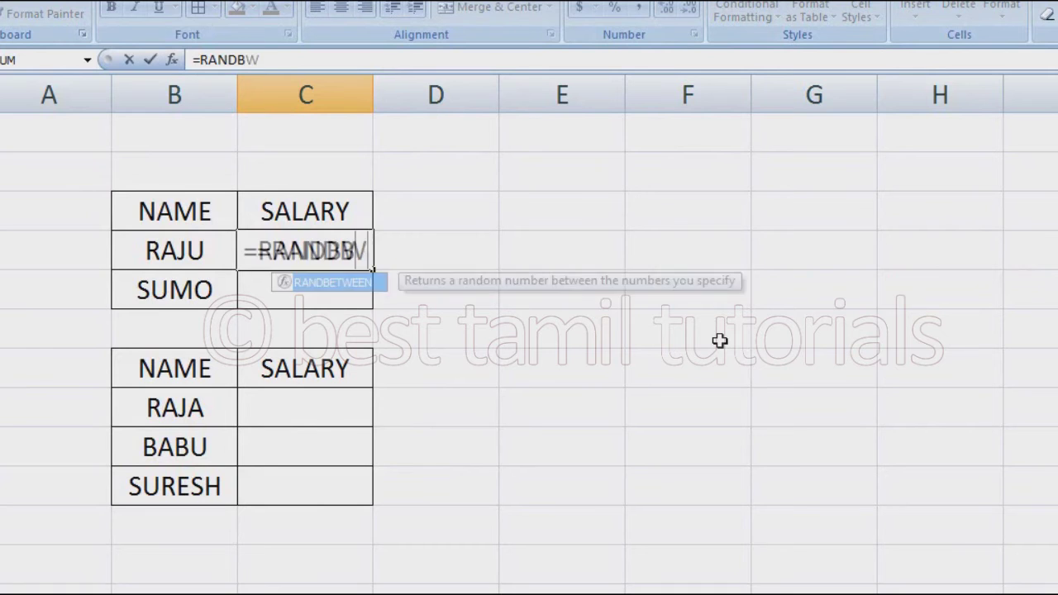
{"action": "key", "text": "BackSpace"}
{"action": "type", "text": "ET"}
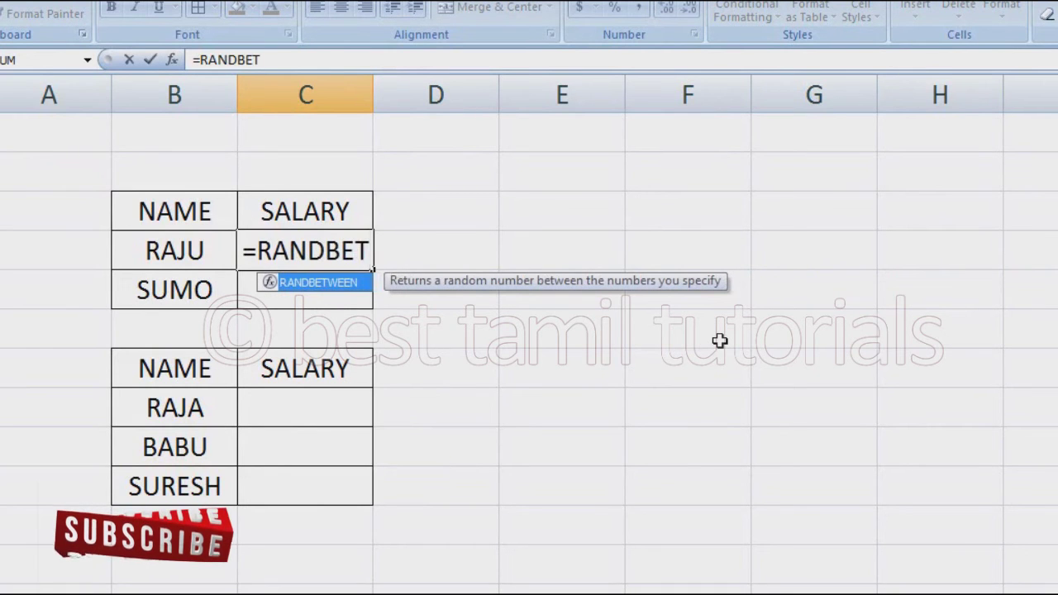
{"action": "type", "text": "WEEN"}
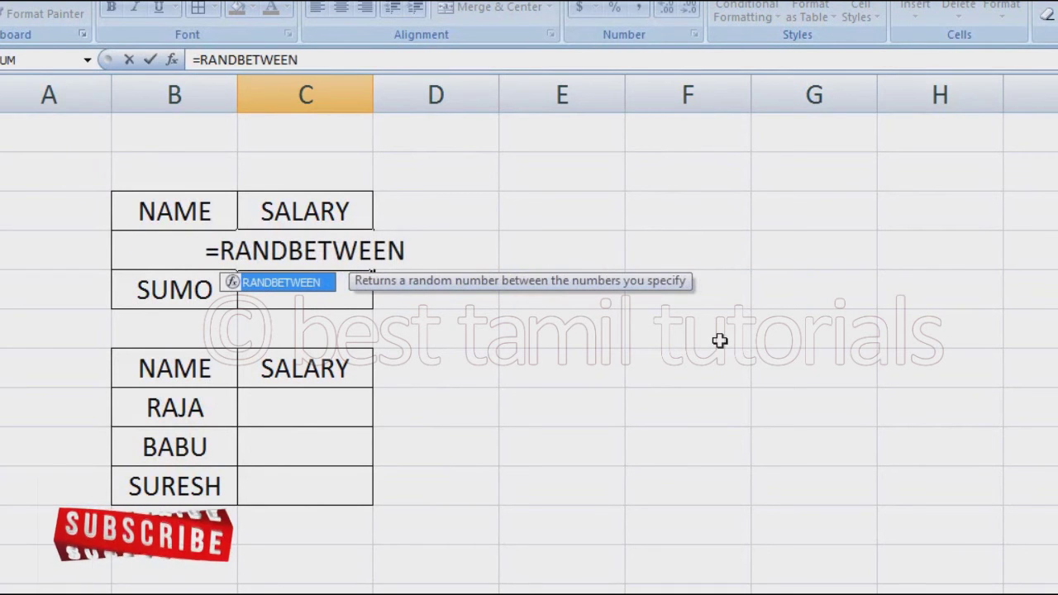
{"action": "type", "text": "("}
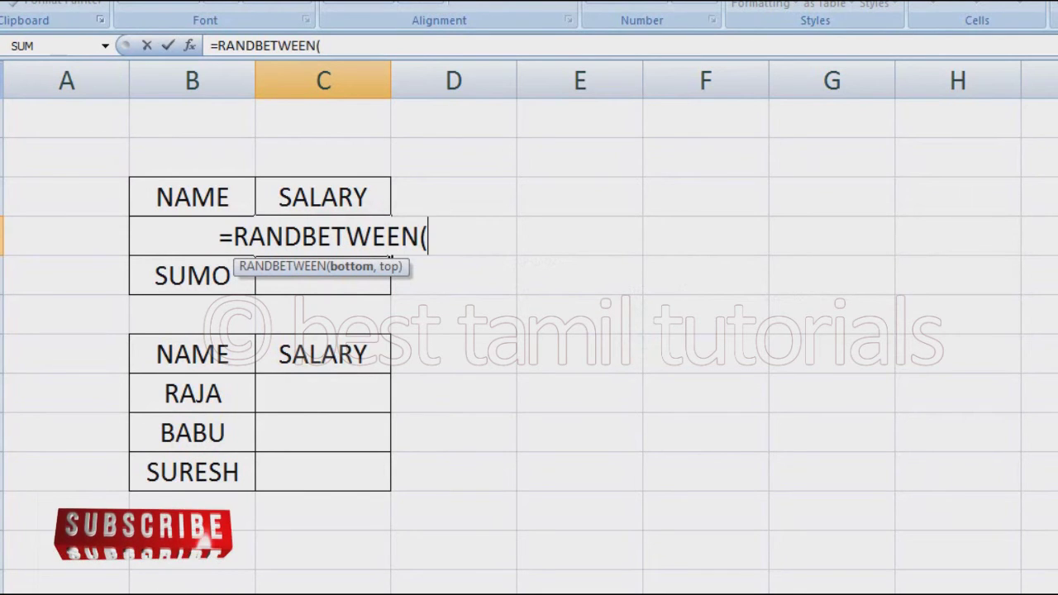
{"action": "type", "text": "20000"}
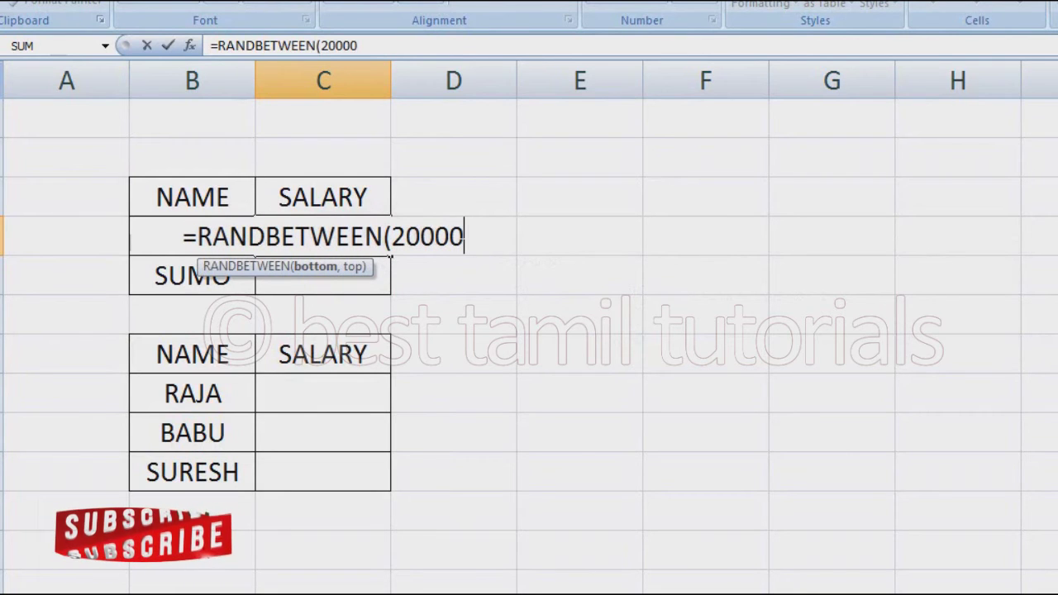
{"action": "type", "text": ",4"}
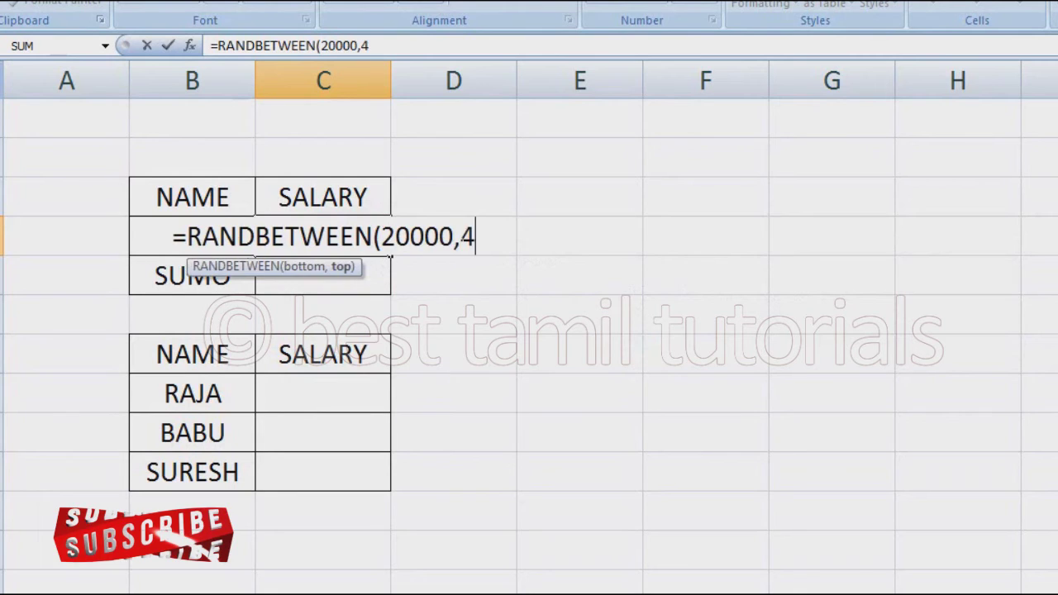
{"action": "type", "text": "0000)"}
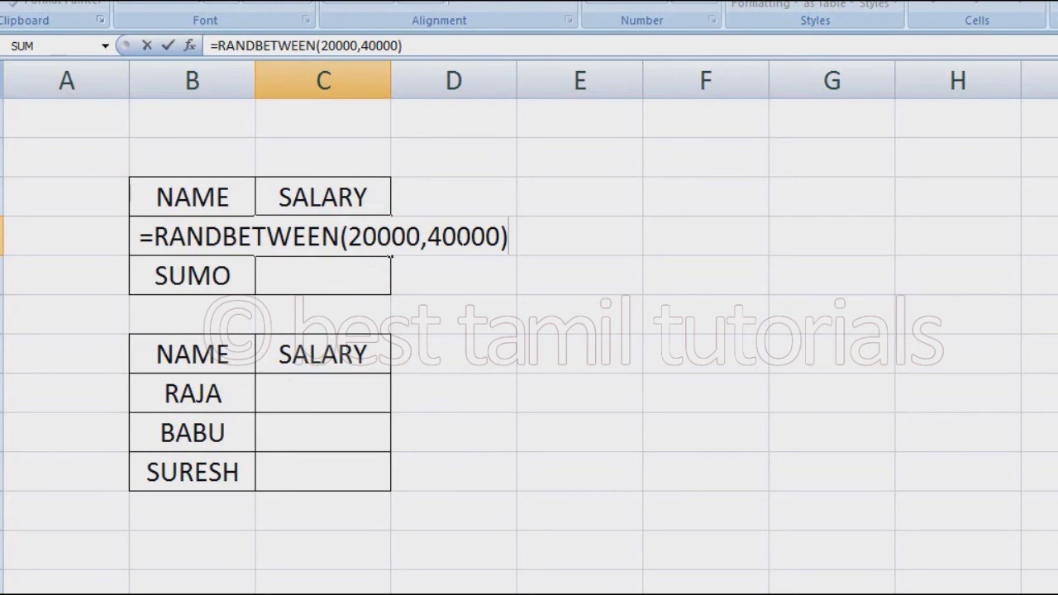
{"action": "key", "text": "Return"}
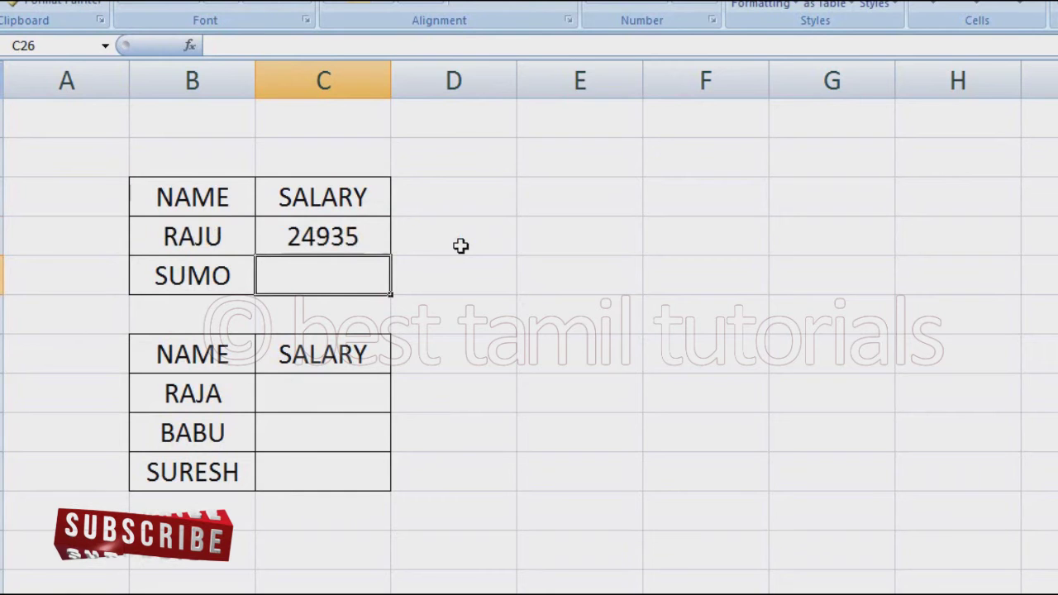
Step: Copy RAJU's salary formula down to SUMO's row in C26
{"action": "left_click", "coordinate": [388, 244]}
{"action": "left_click_drag", "start_coordinate": [391, 254], "coordinate": [404, 313]}
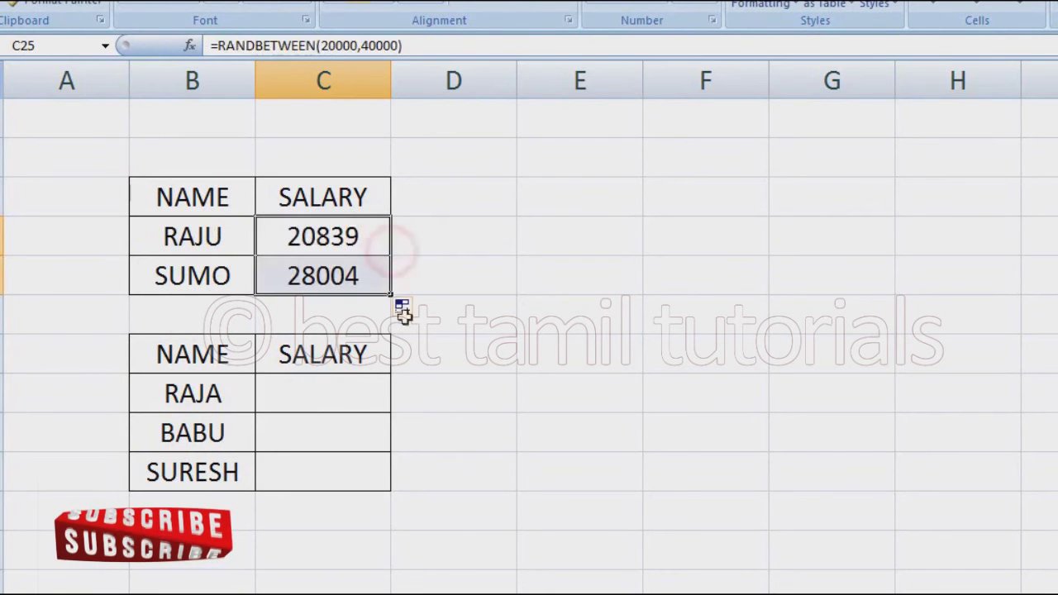
{"action": "left_click", "coordinate": [436, 281]}
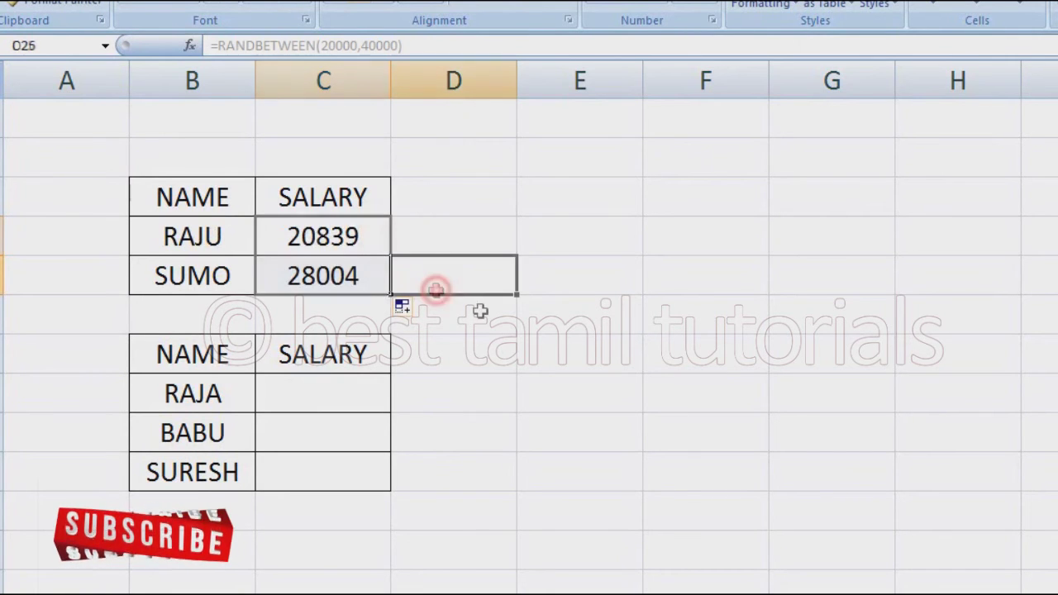
{"action": "left_click", "coordinate": [360, 402]}
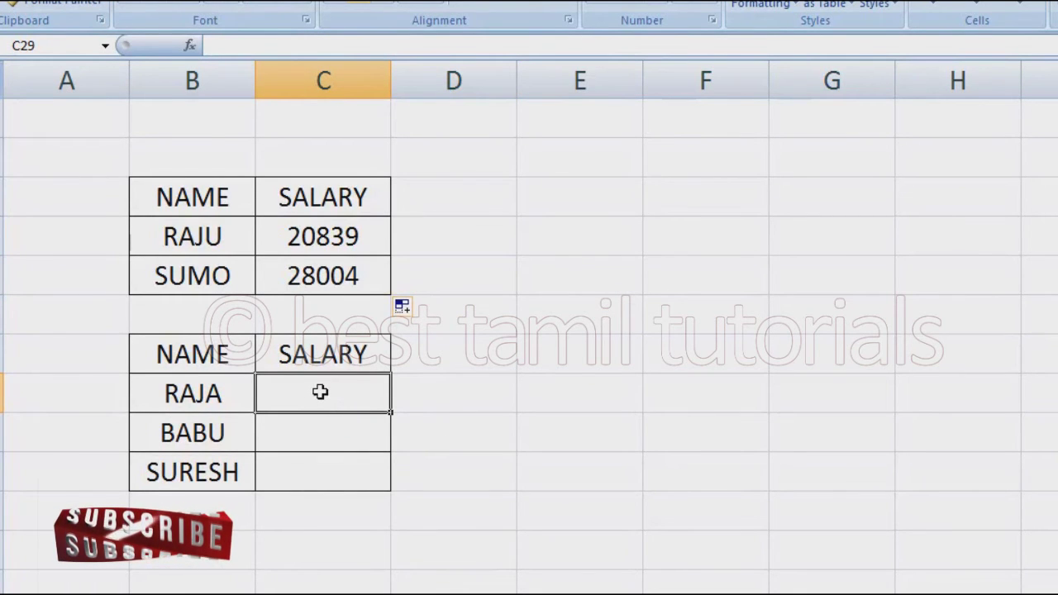
Step: Enter =RANDBETWEEN(5000,10000) in C29 and fill it down through C31 for BABU and SURESH
{"action": "type", "text": "=RA"}
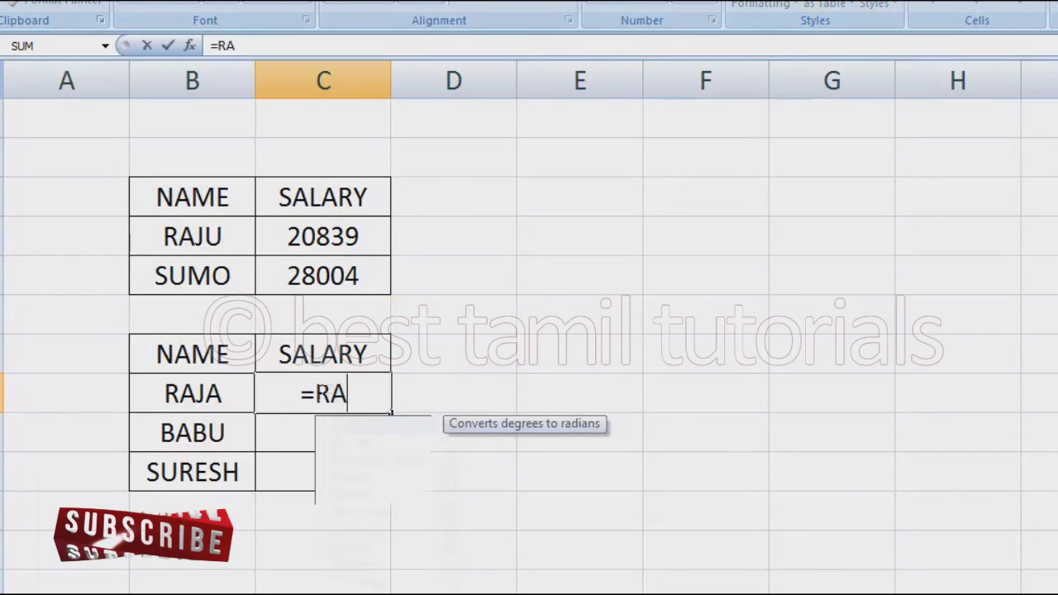
{"action": "type", "text": "ND"}
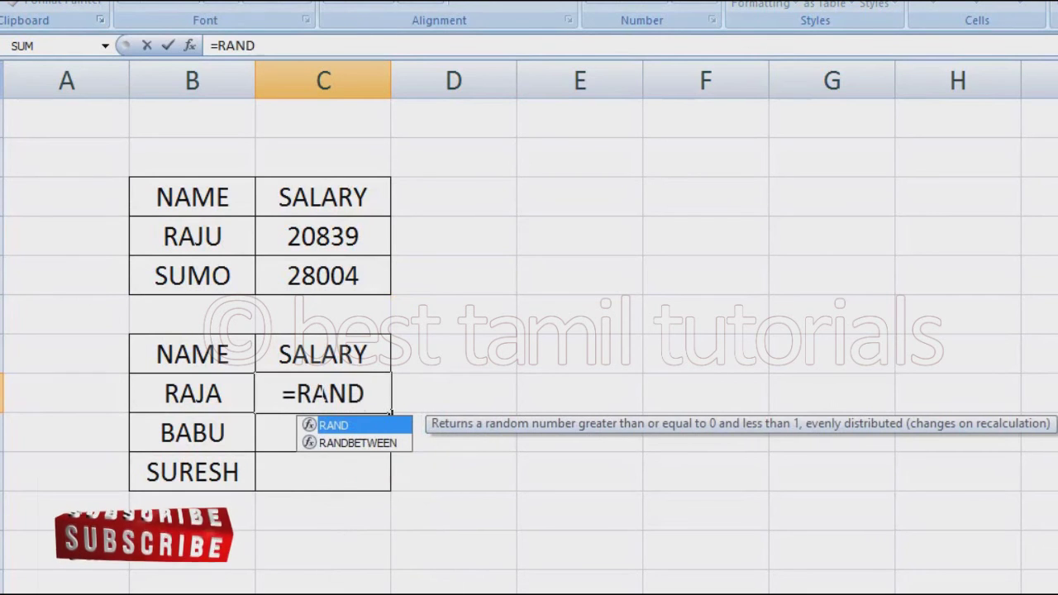
{"action": "type", "text": "BETWE"}
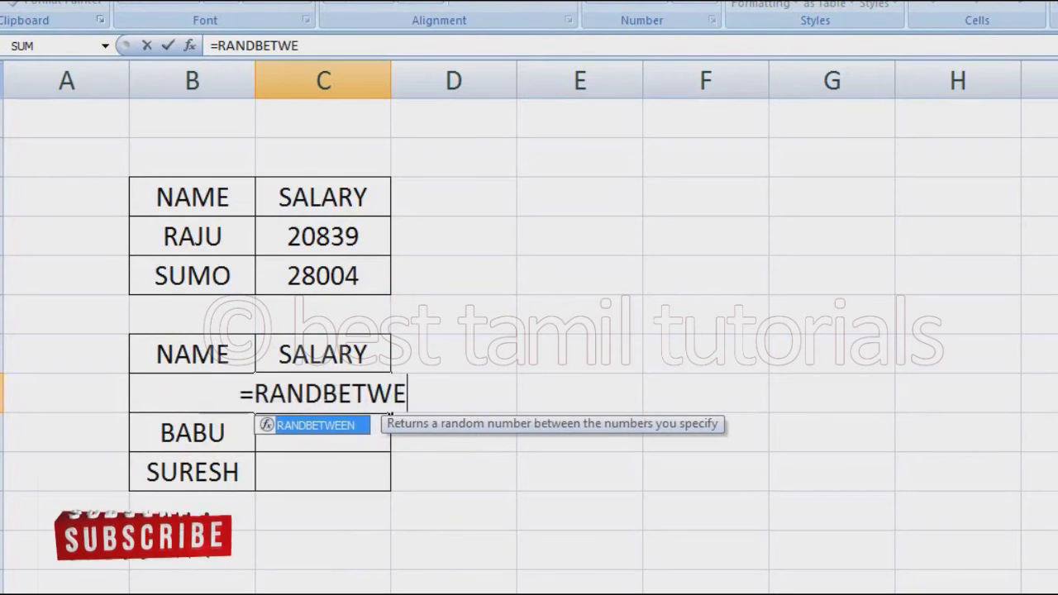
{"action": "type", "text": "EN("}
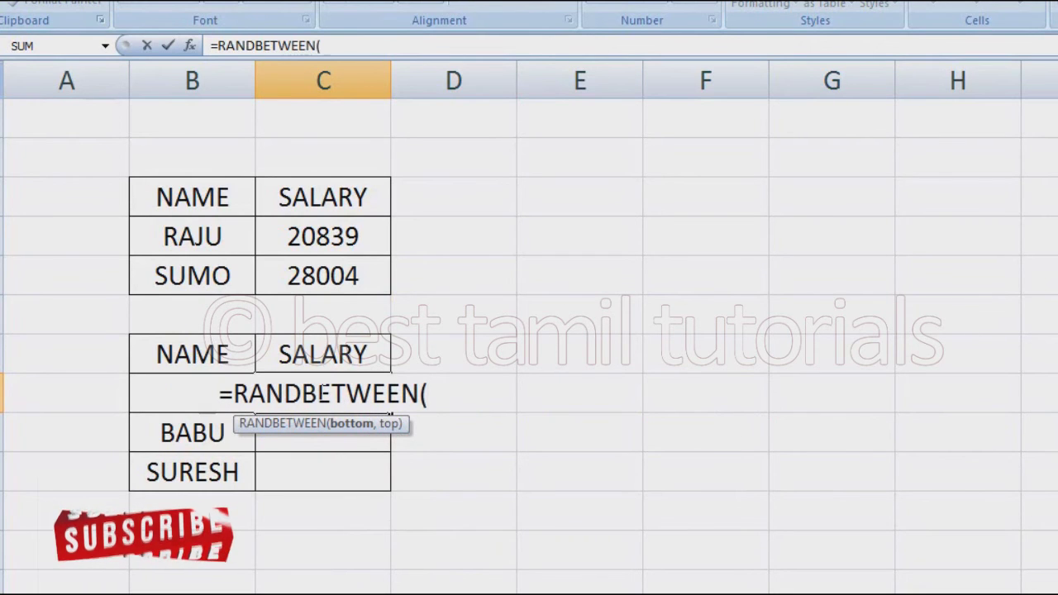
{"action": "type", "text": "5000,"}
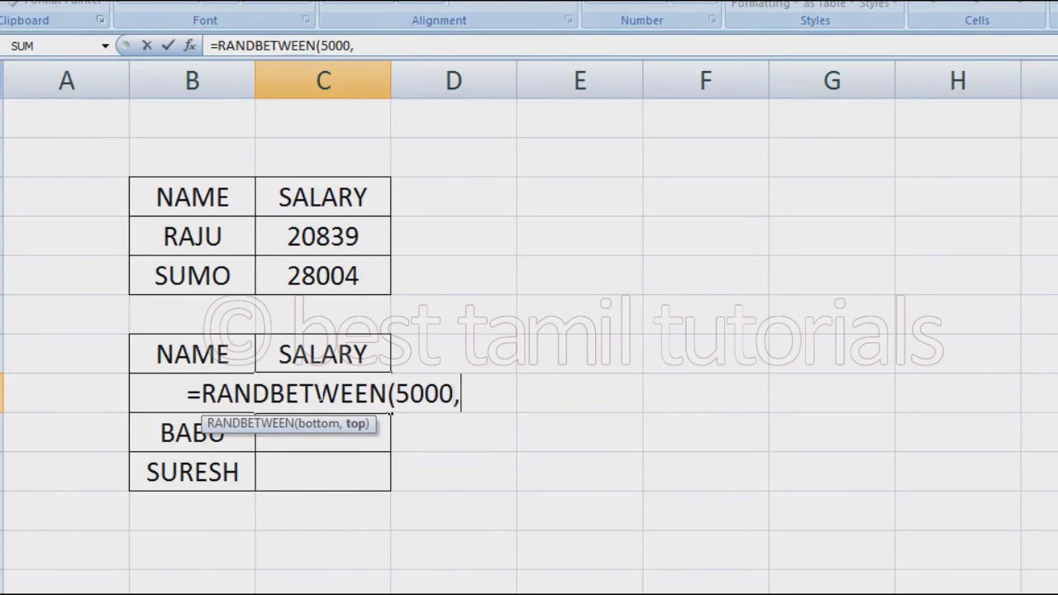
{"action": "type", "text": "1000"}
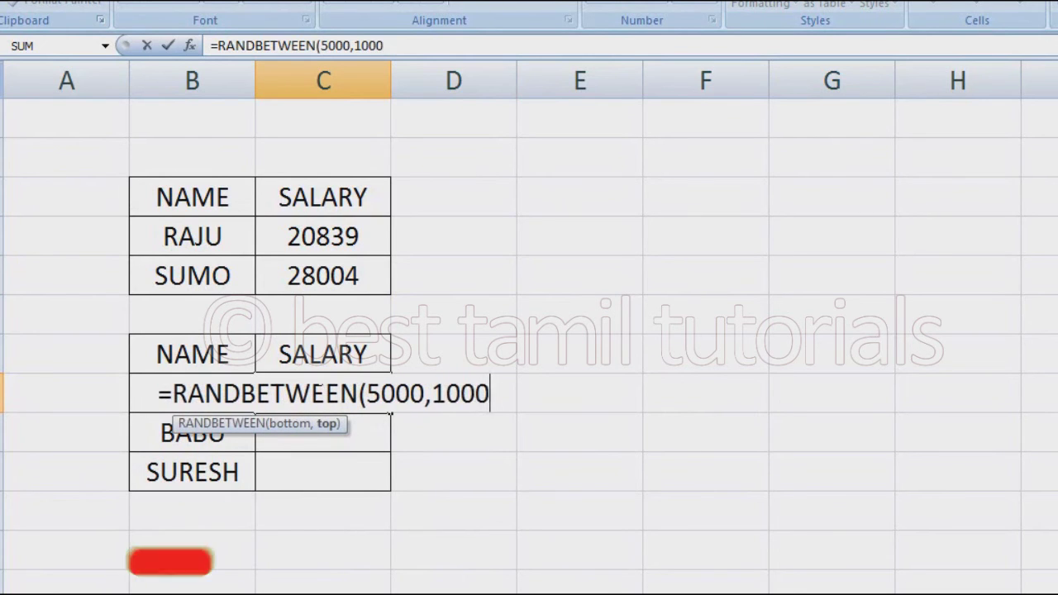
{"action": "type", "text": "0"}
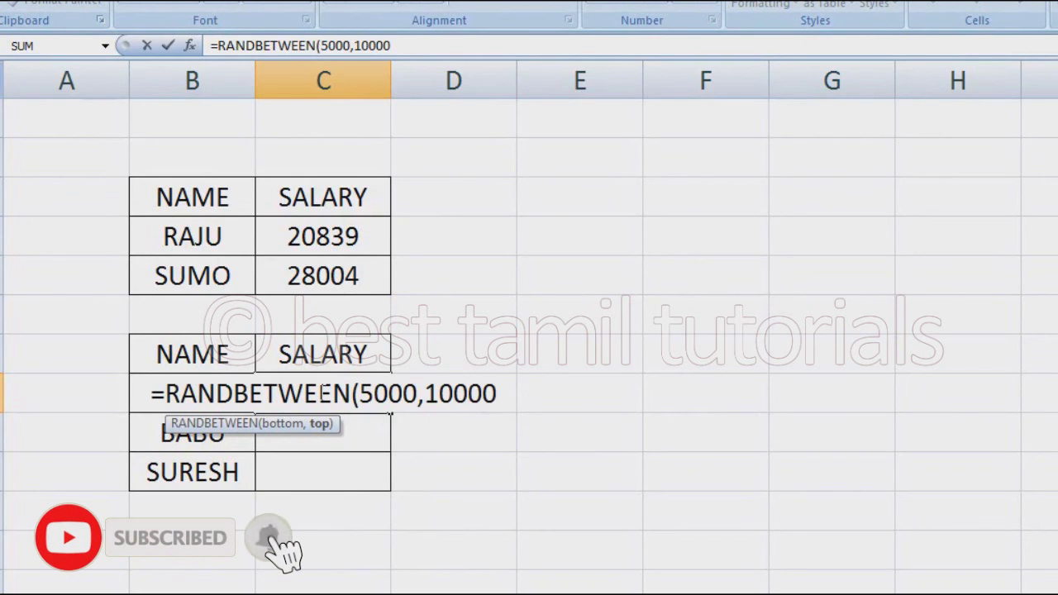
{"action": "type", "text": ")"}
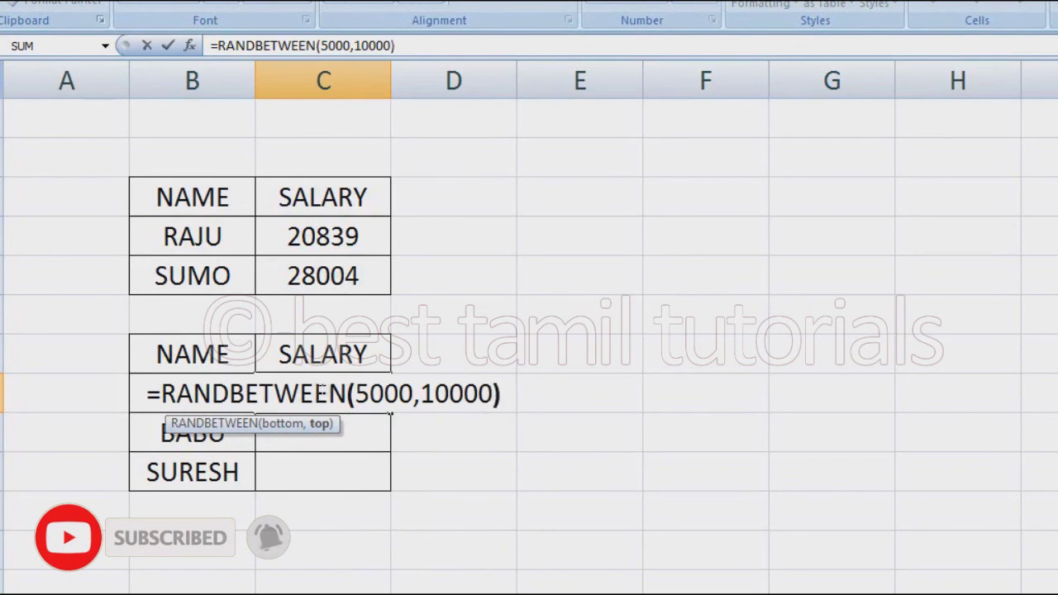
{"action": "key", "text": "Return"}
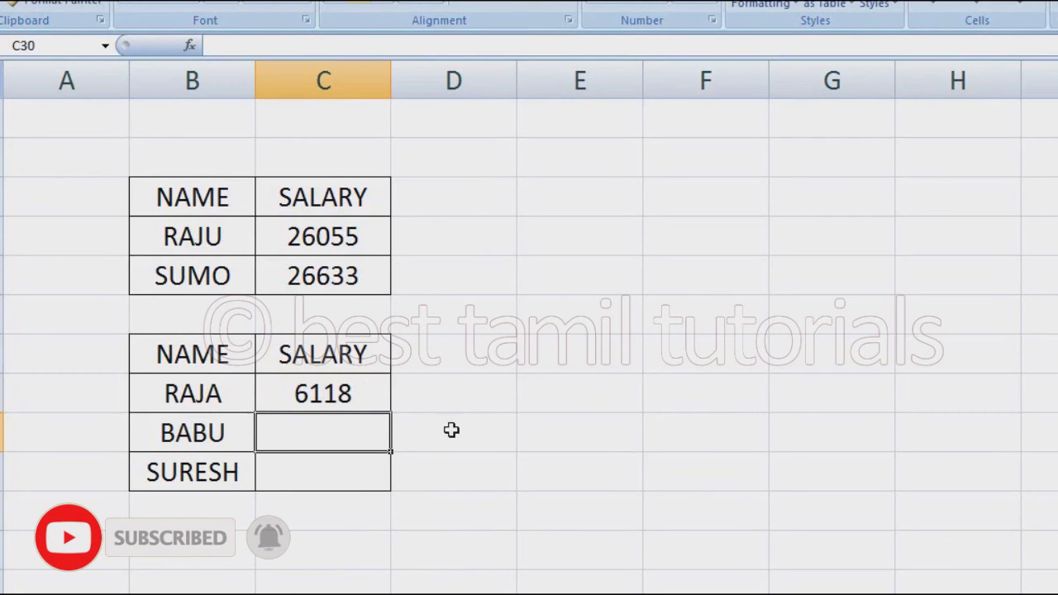
{"action": "left_click", "coordinate": [380, 393]}
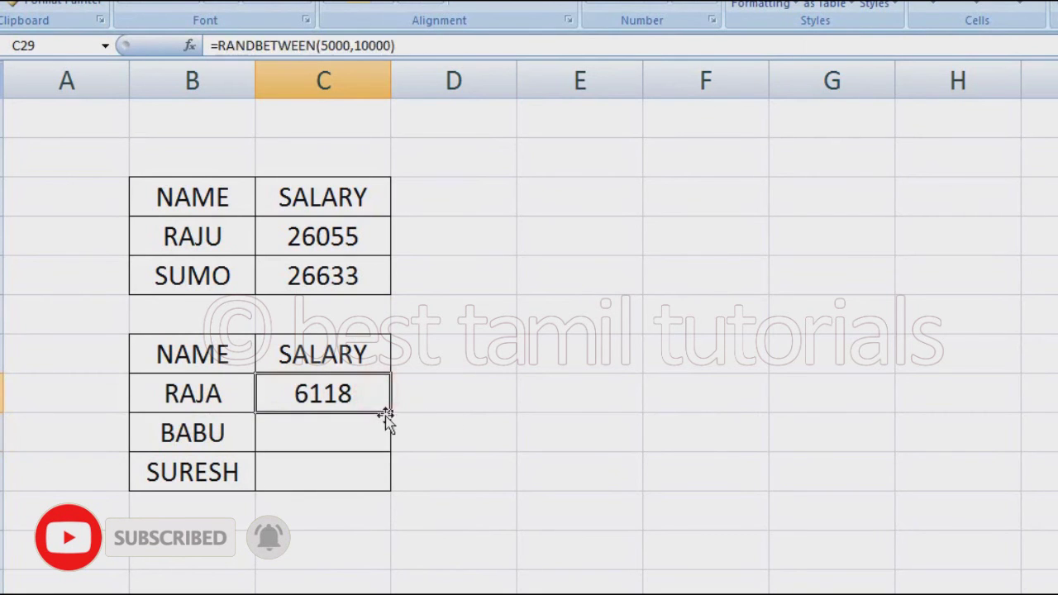
{"action": "double_click", "coordinate": [390, 411]}
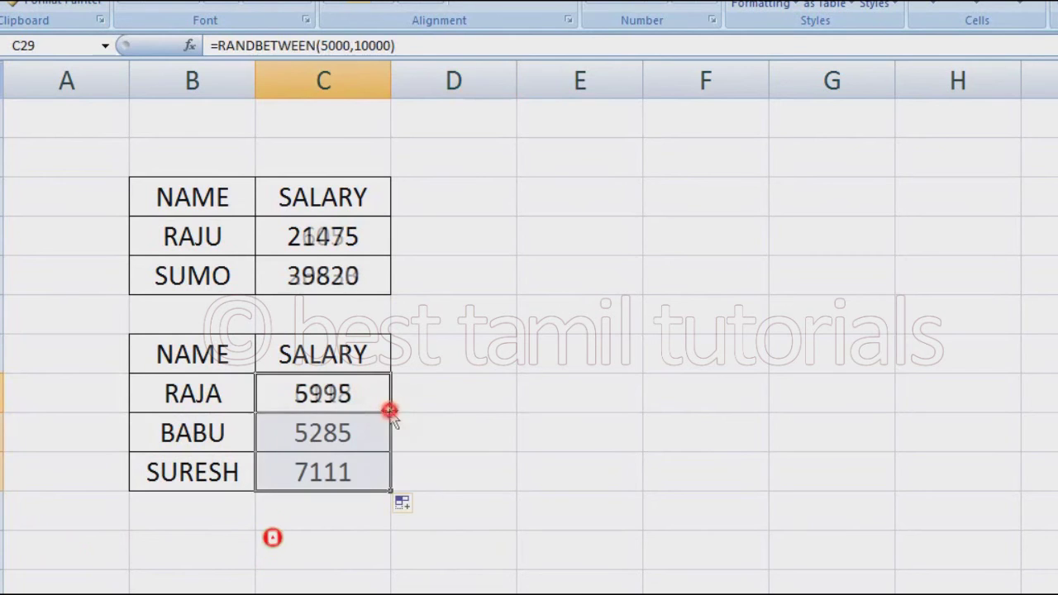
{"action": "left_click", "coordinate": [704, 519]}
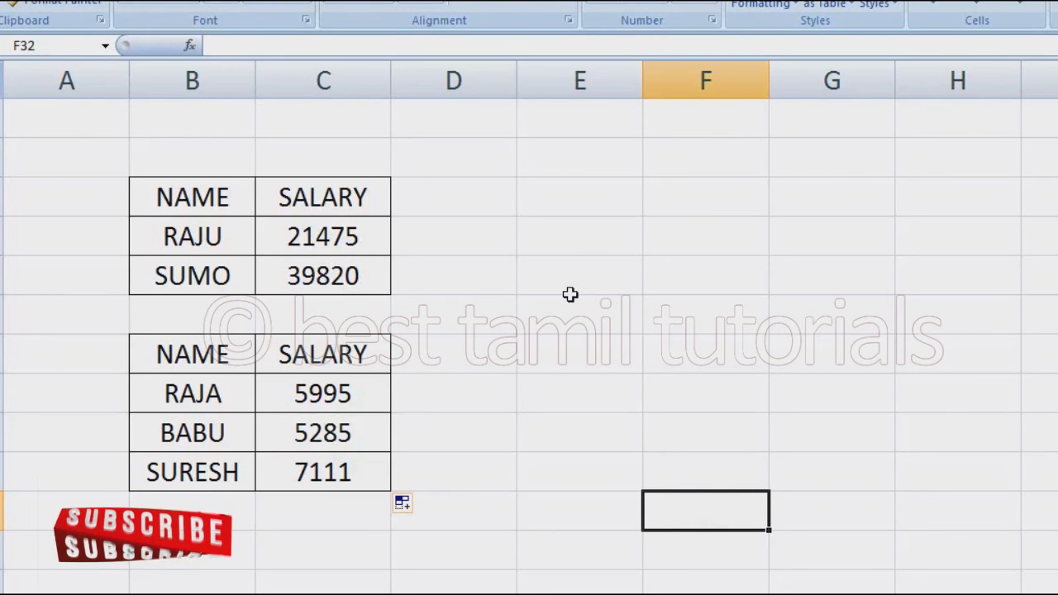
{"action": "left_click", "coordinate": [341, 239]}
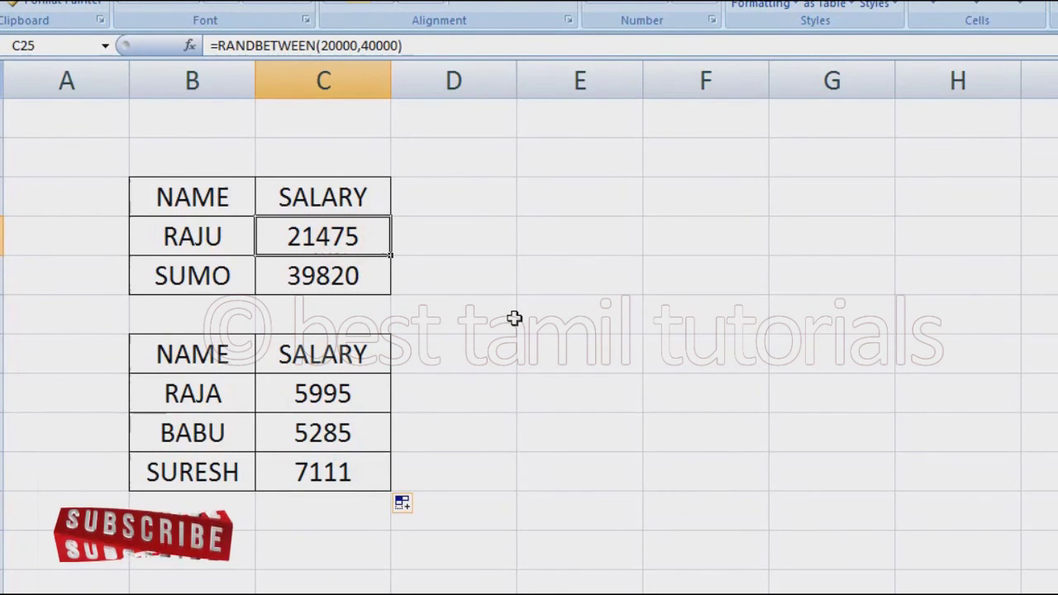